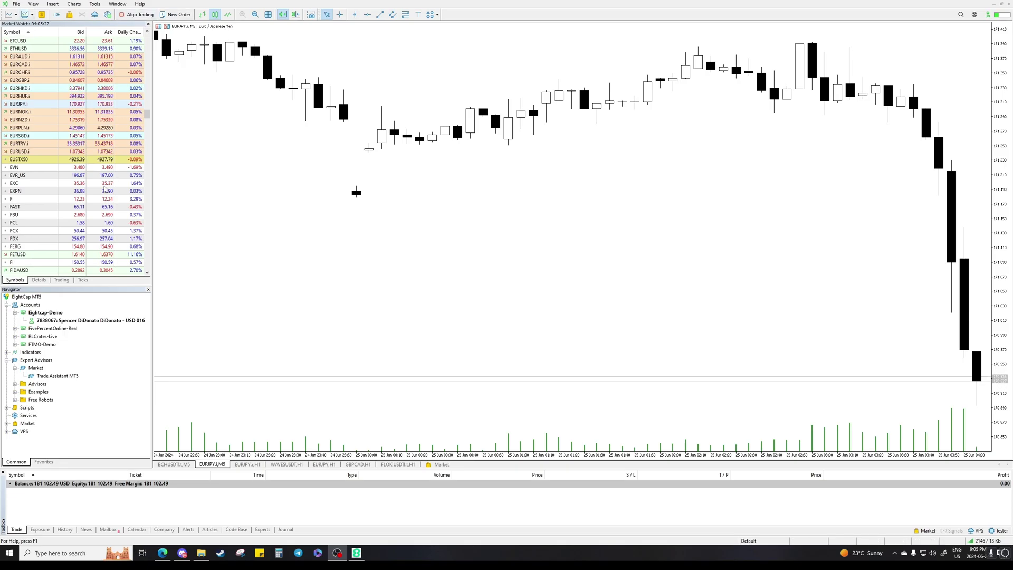
{"action": "scroll", "coordinate": [77, 207], "scroll_direction": "up", "scroll_amount": 2}
{"action": "scroll", "coordinate": [77, 207], "scroll_direction": "down", "scroll_amount": 1}
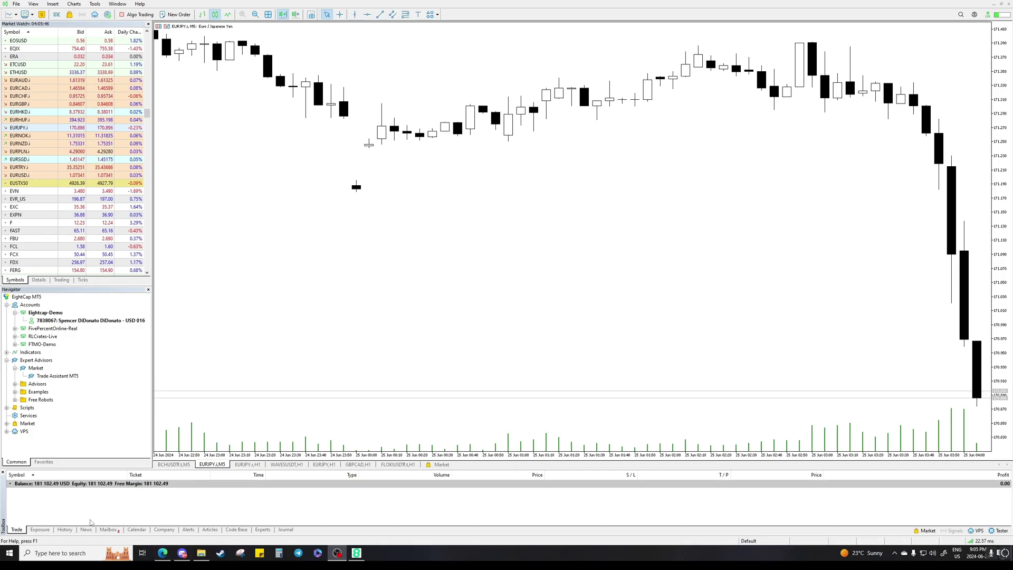
Switch to Microsoft Edge and open eightcap.com/en/ in a new tab.
{"action": "mouse_move", "coordinate": [168, 561]}
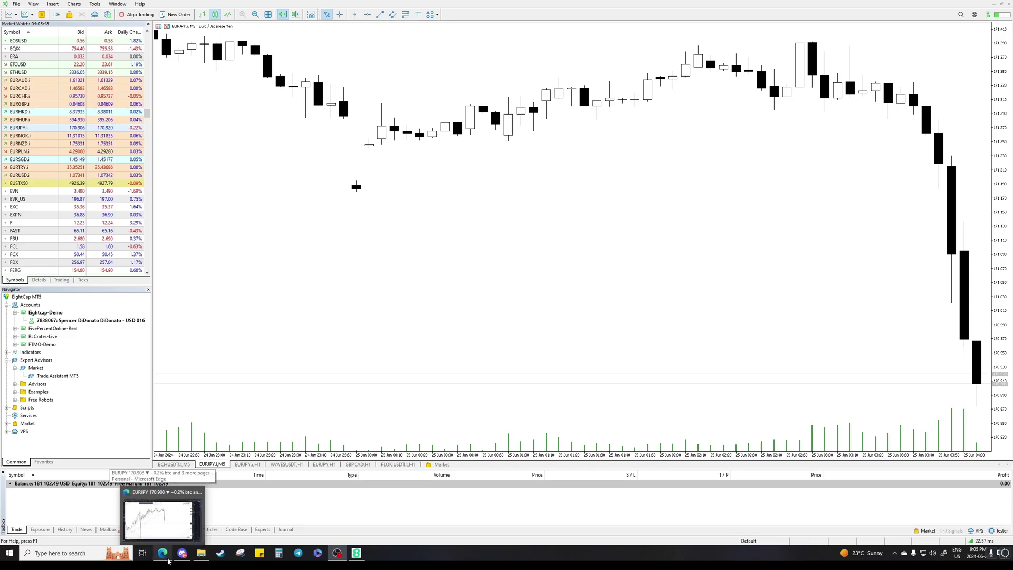
{"action": "left_click", "coordinate": [168, 561]}
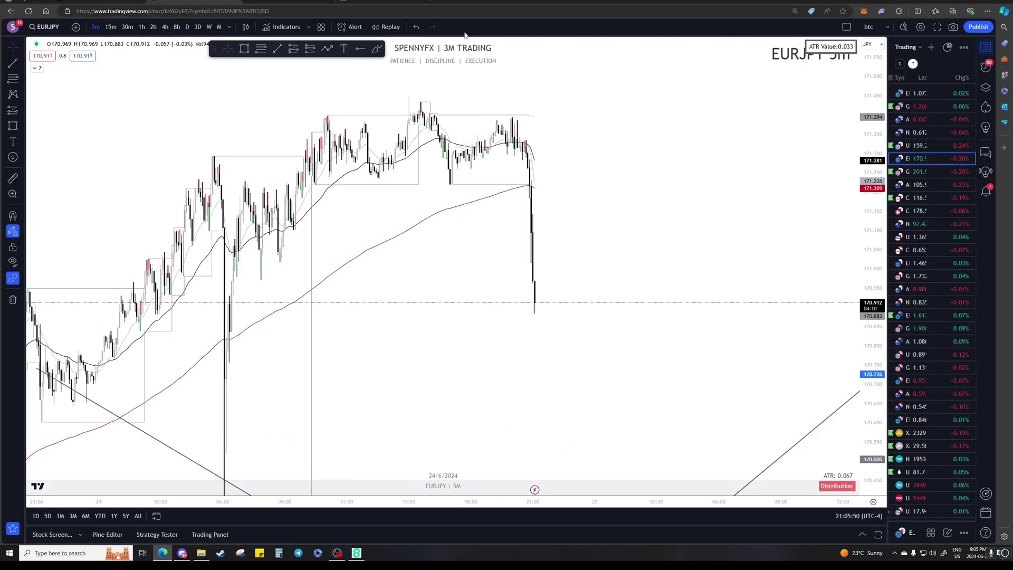
{"action": "key", "text": "ctrl+t"}
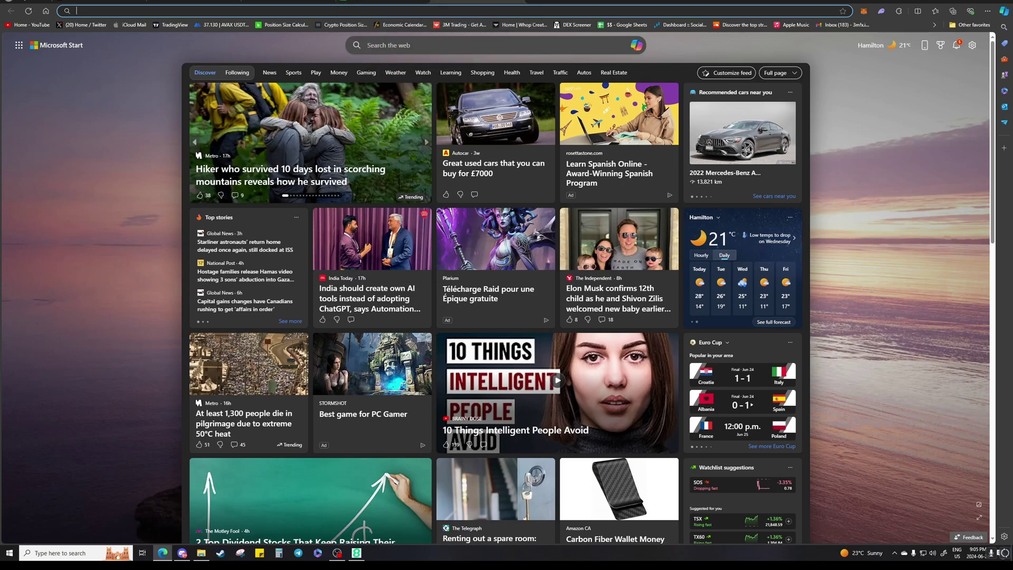
{"action": "type", "text": "eightcap.com/en/"}
{"action": "key", "text": "Return"}
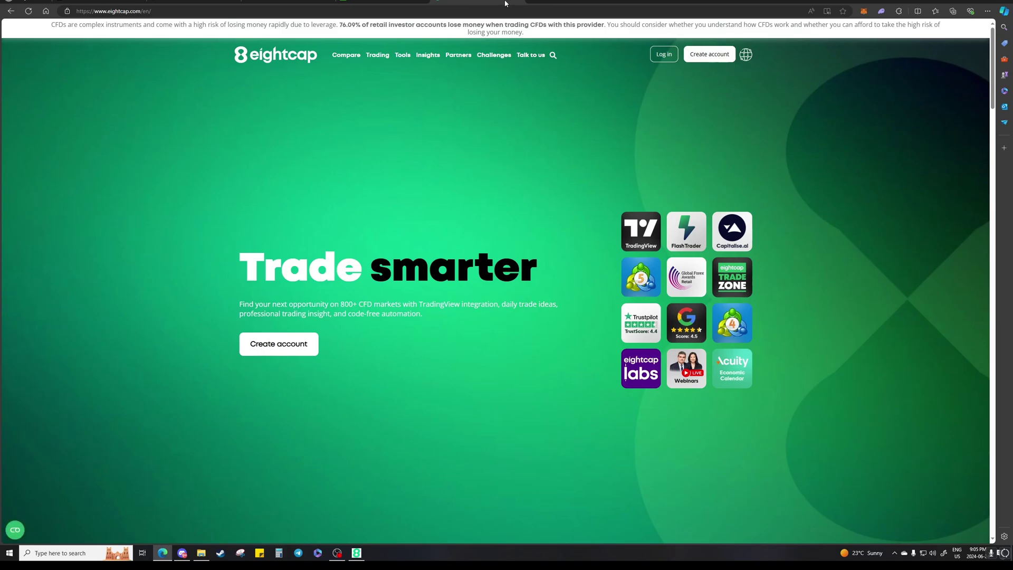
Search the web for 5ers in a new tab, open The5ers website and decline its notification request.
{"action": "mouse_move", "coordinate": [188, 561]}
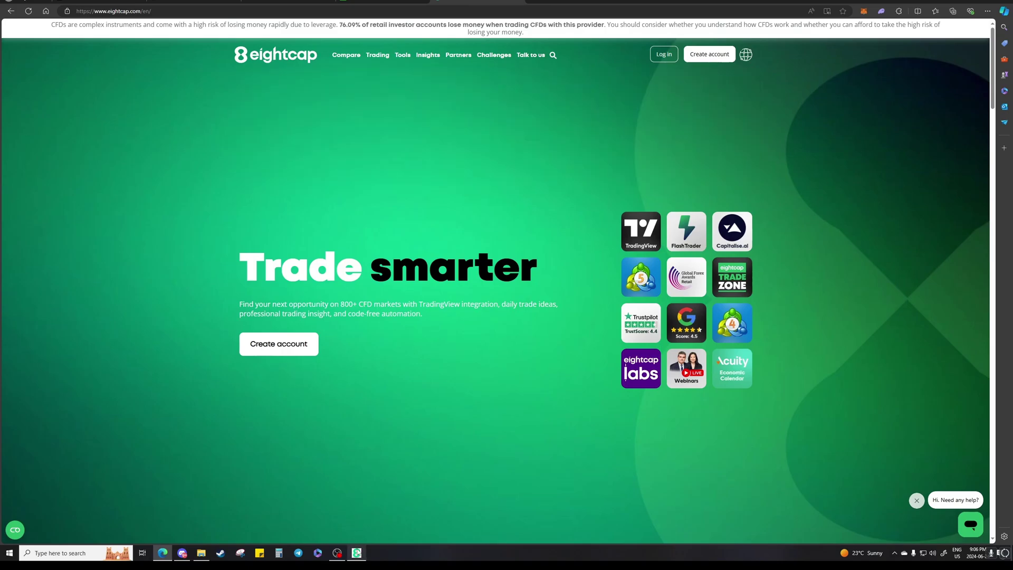
{"action": "mouse_move", "coordinate": [356, 553]}
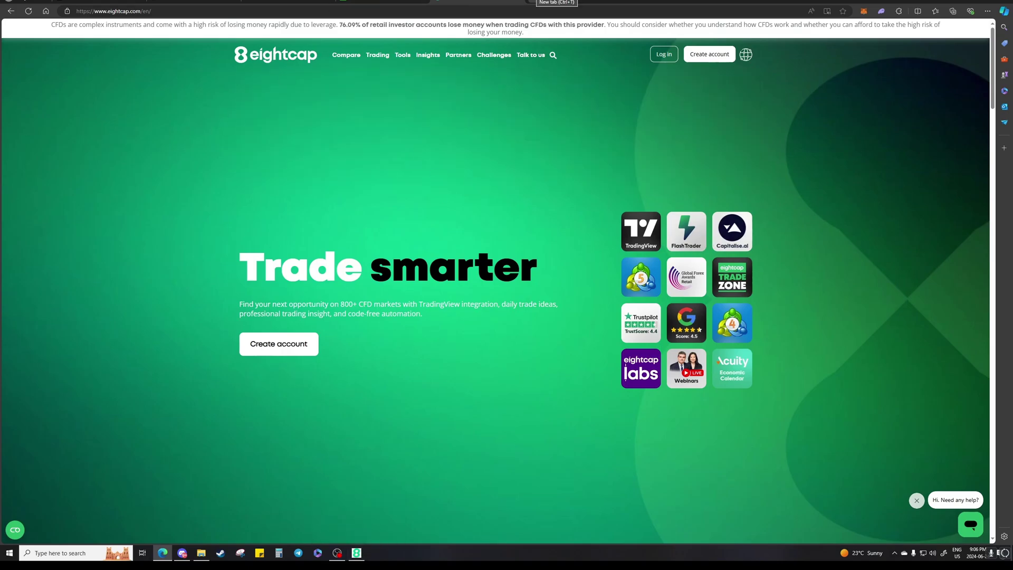
{"action": "left_click", "coordinate": [551, 5]}
{"action": "type", "text": "5ers"}
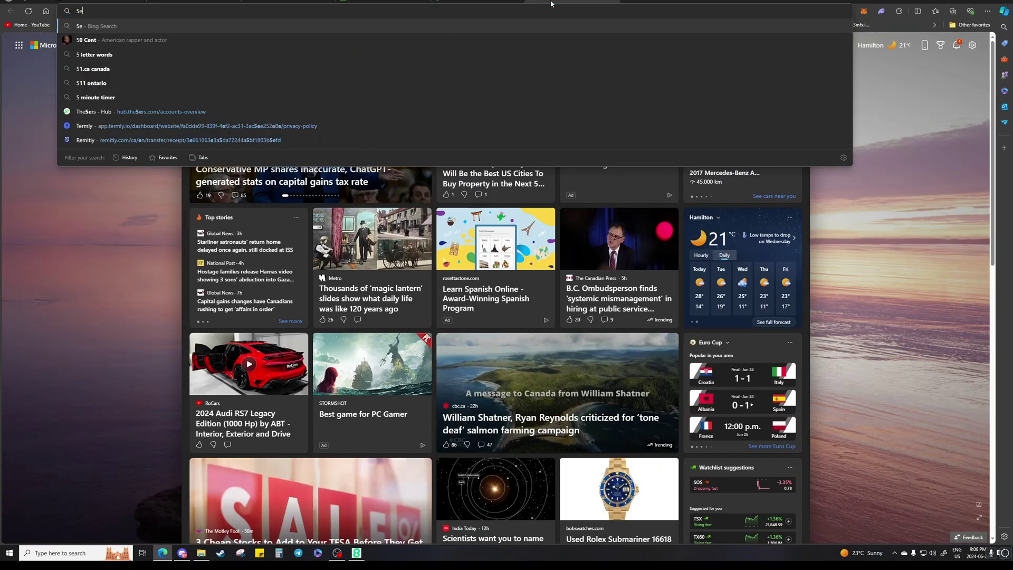
{"action": "key", "text": "Return"}
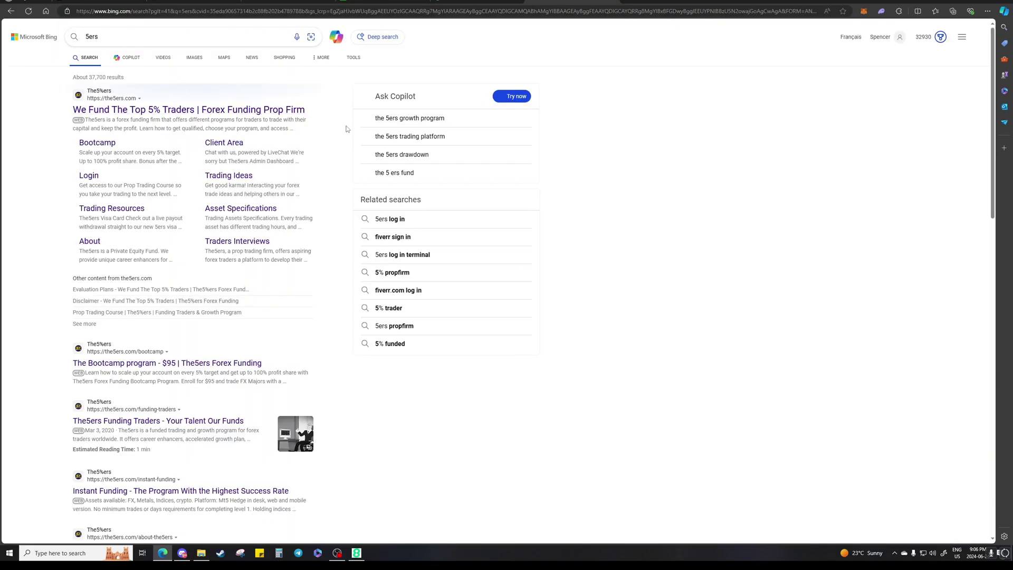
{"action": "left_click", "coordinate": [226, 105]}
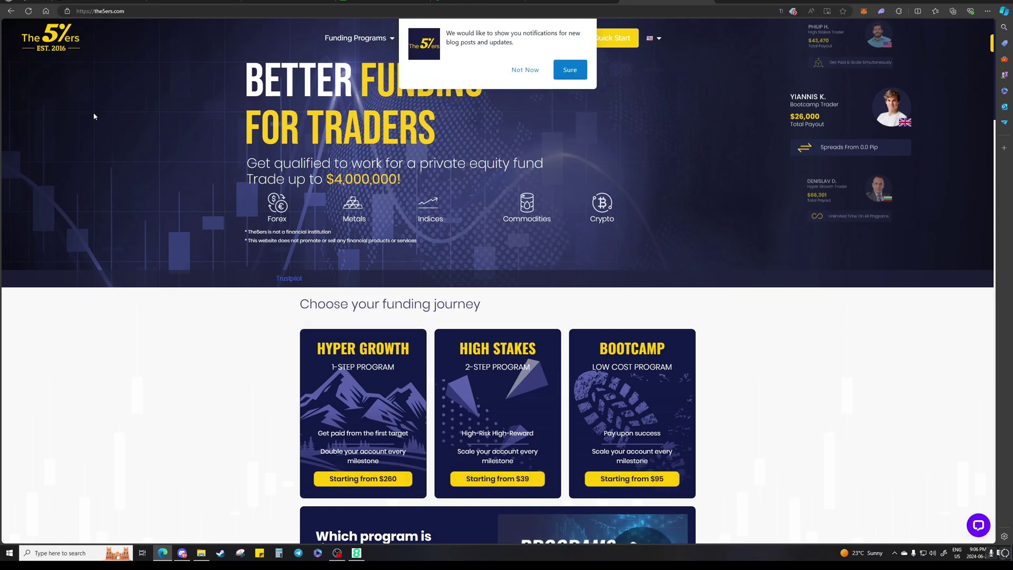
{"action": "left_click", "coordinate": [527, 71]}
Open the Crypto Fund Trader website in another new tab.
{"action": "key", "text": "ctrl+t"}
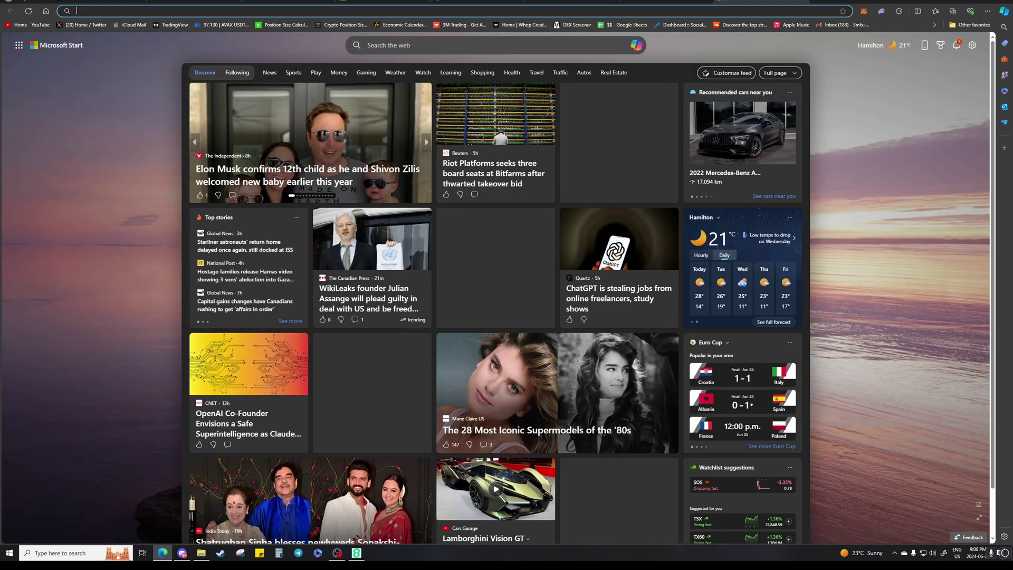
{"action": "type", "text": "crypto fund trader"}
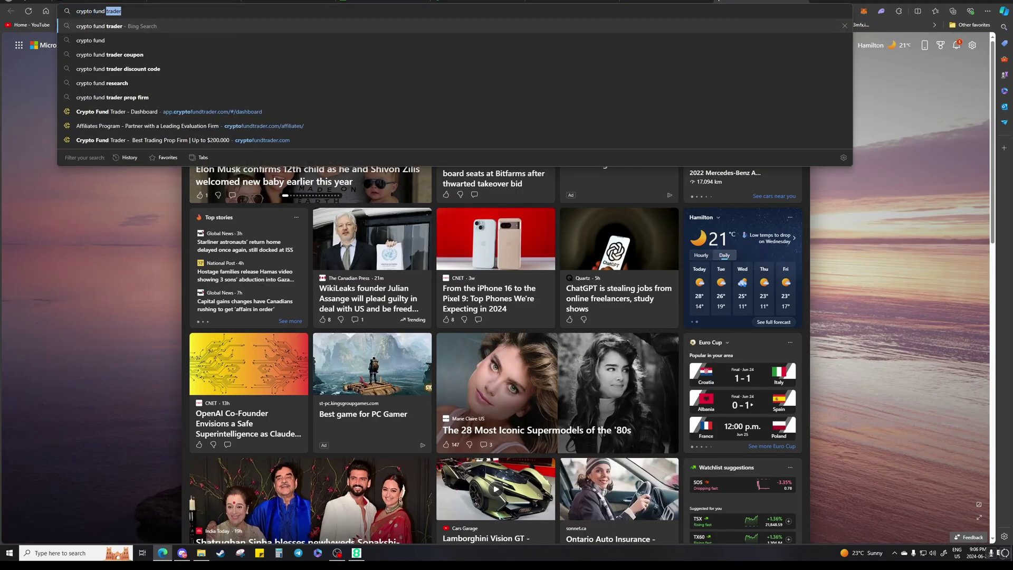
{"action": "key", "text": "Return"}
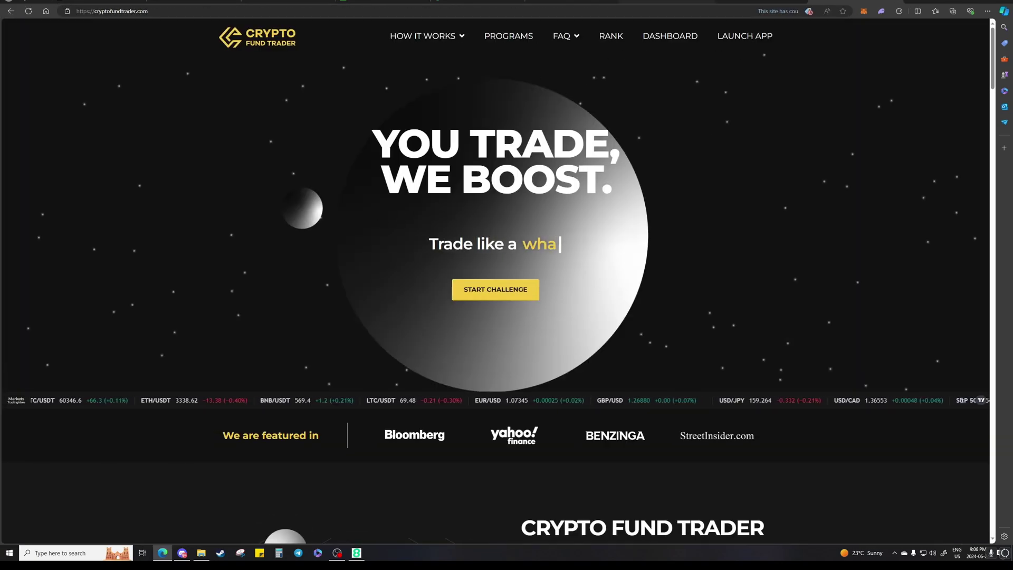
Return to the Eightcap page and switch back to MetaTrader 5.
{"action": "left_click", "coordinate": [573, 3]}
{"action": "left_click", "coordinate": [496, 3]}
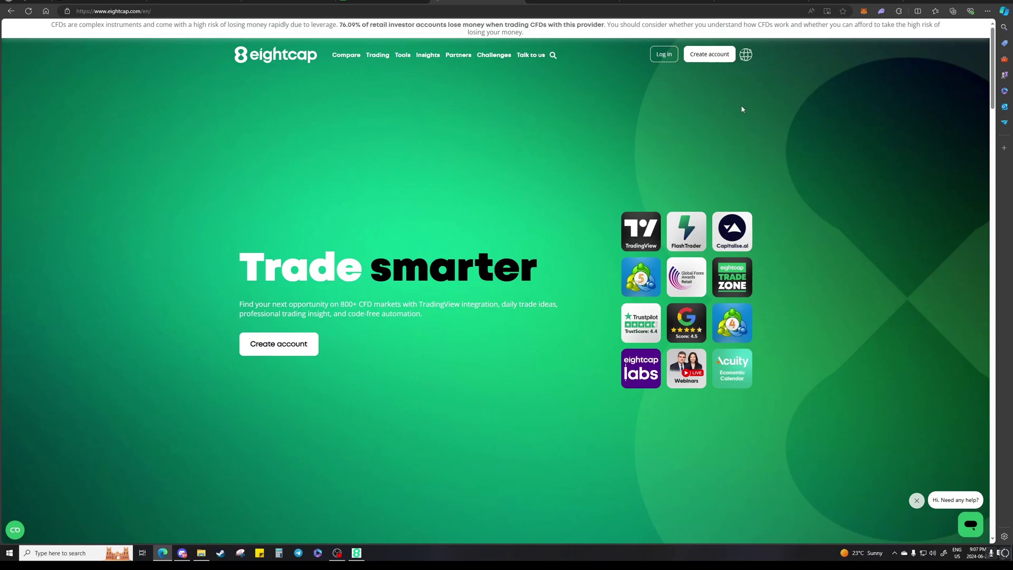
{"action": "left_click", "coordinate": [357, 552]}
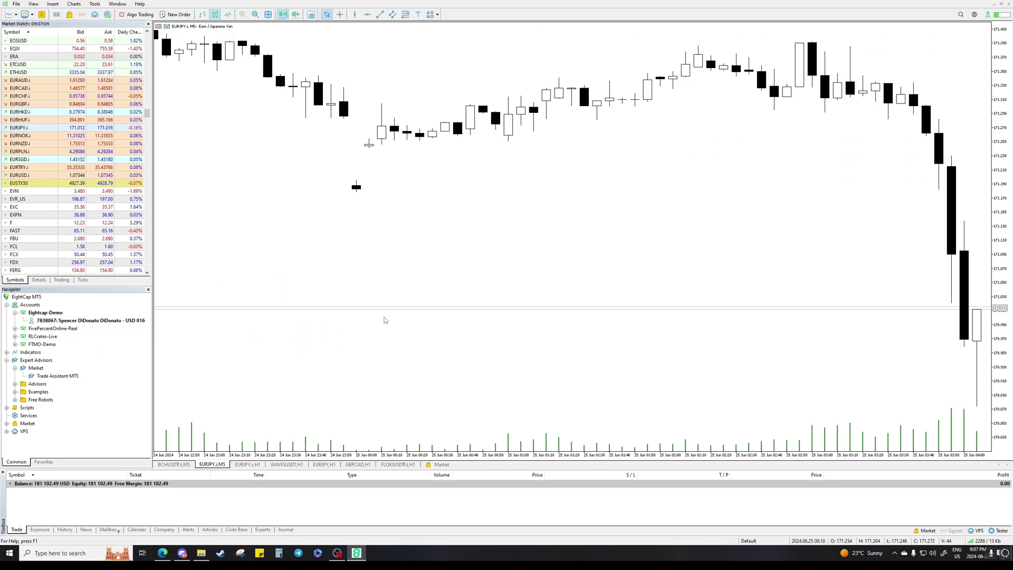
Start opening a new account under Accounts and choose Five Percent Online Ltd as the company.
{"action": "right_click", "coordinate": [37, 305]}
{"action": "left_click", "coordinate": [16, 300]}
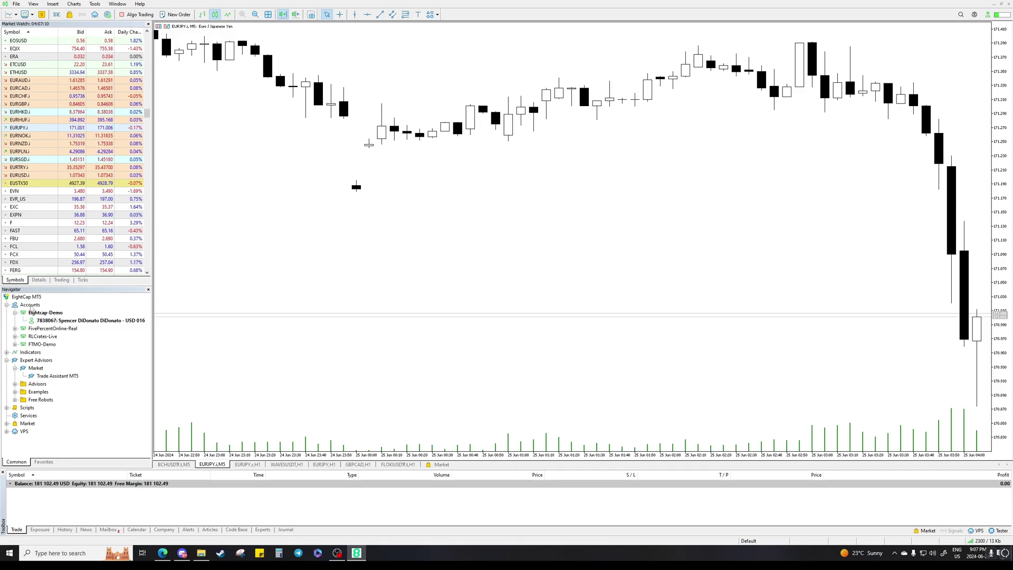
{"action": "right_click", "coordinate": [30, 306]}
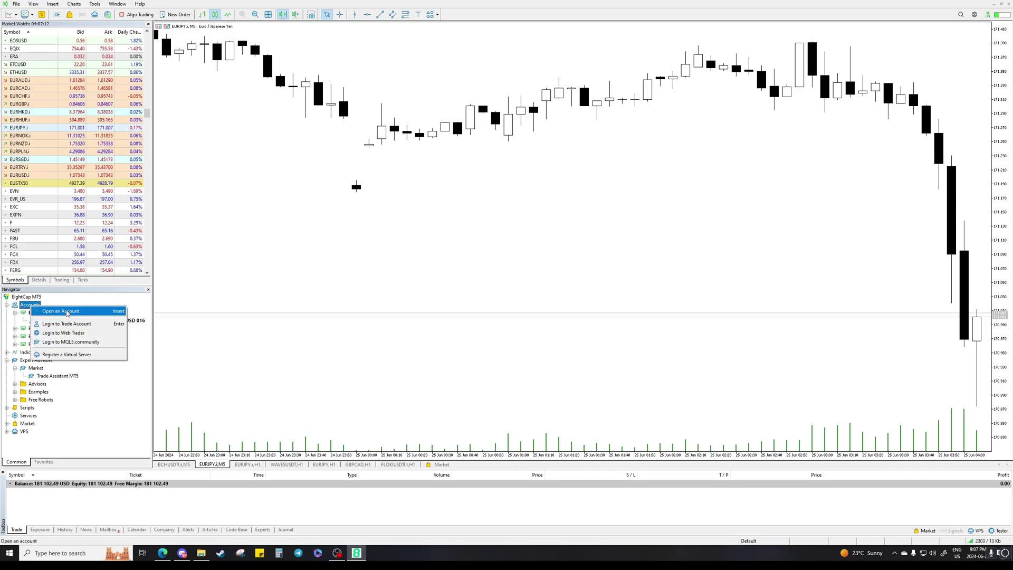
{"action": "left_click", "coordinate": [61, 310]}
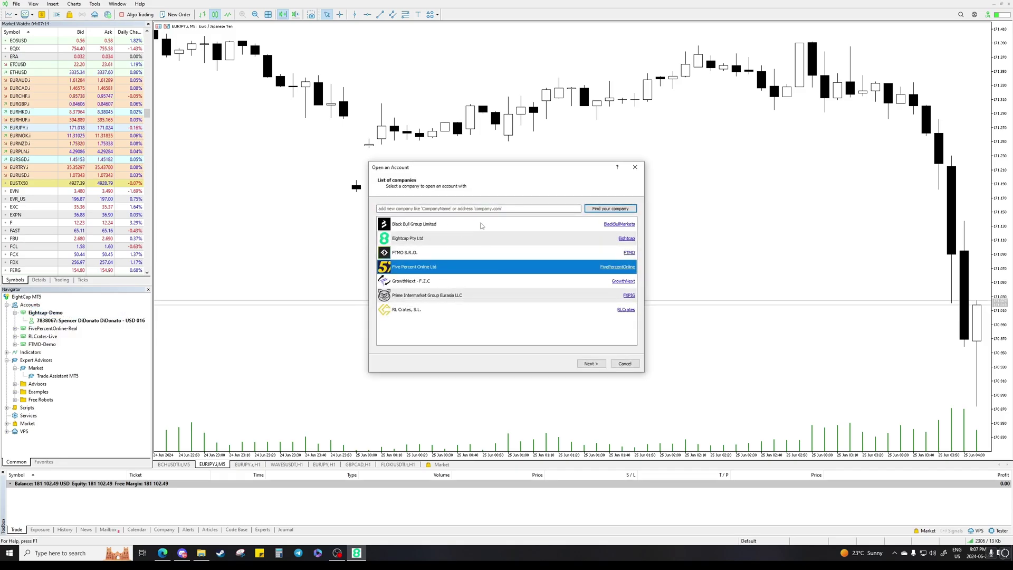
{"action": "left_click", "coordinate": [449, 207]}
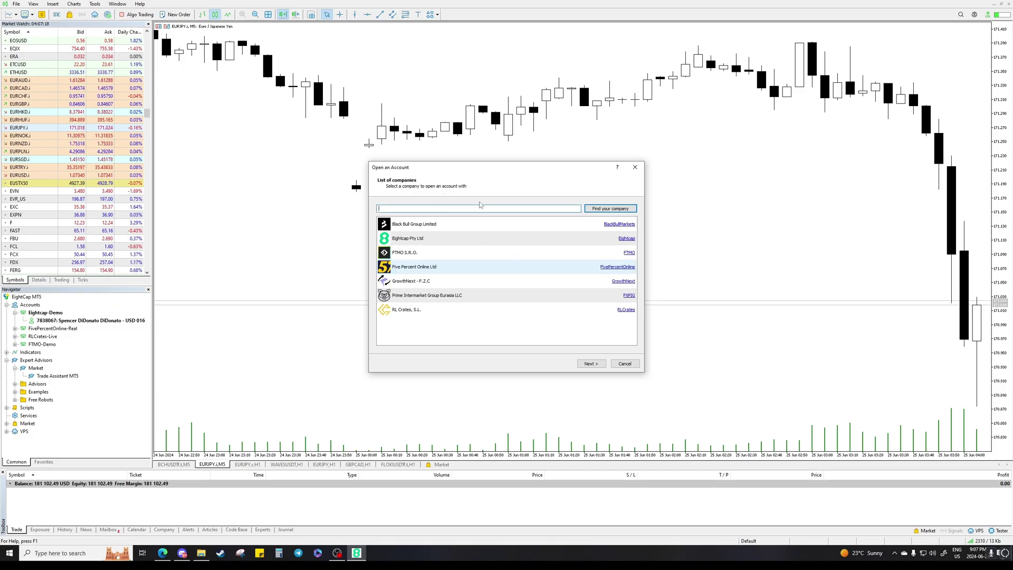
{"action": "left_click", "coordinate": [517, 266]}
{"action": "left_click", "coordinate": [591, 364]}
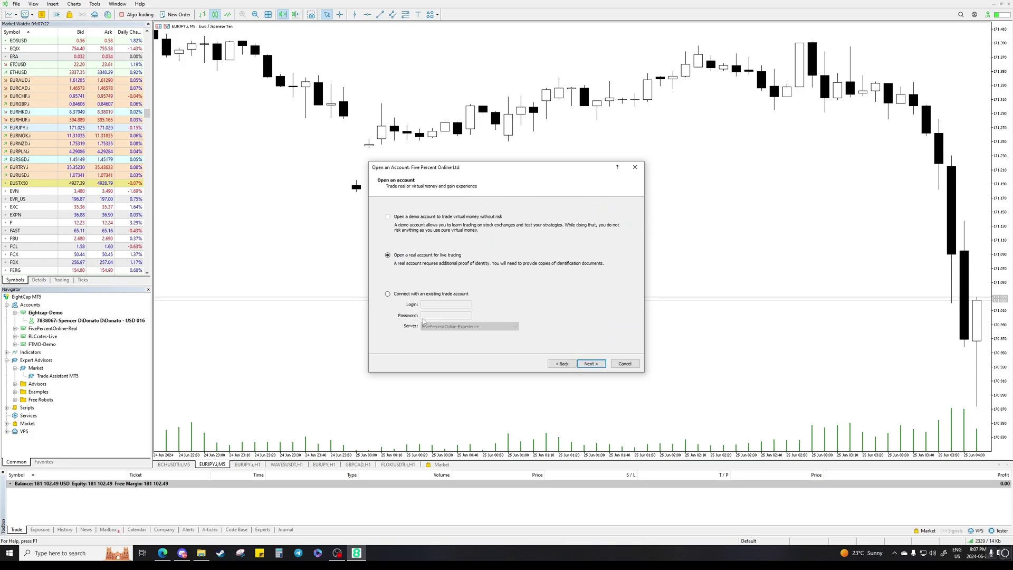
Choose to connect with an existing trade account, check the available servers, and cancel opening the account.
{"action": "left_click", "coordinate": [442, 290]}
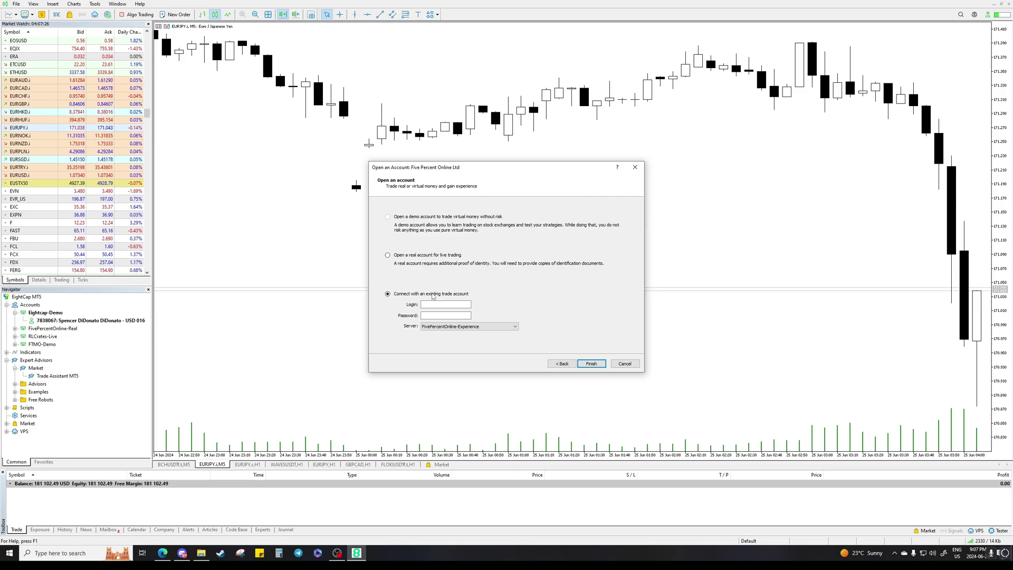
{"action": "left_click", "coordinate": [438, 326]}
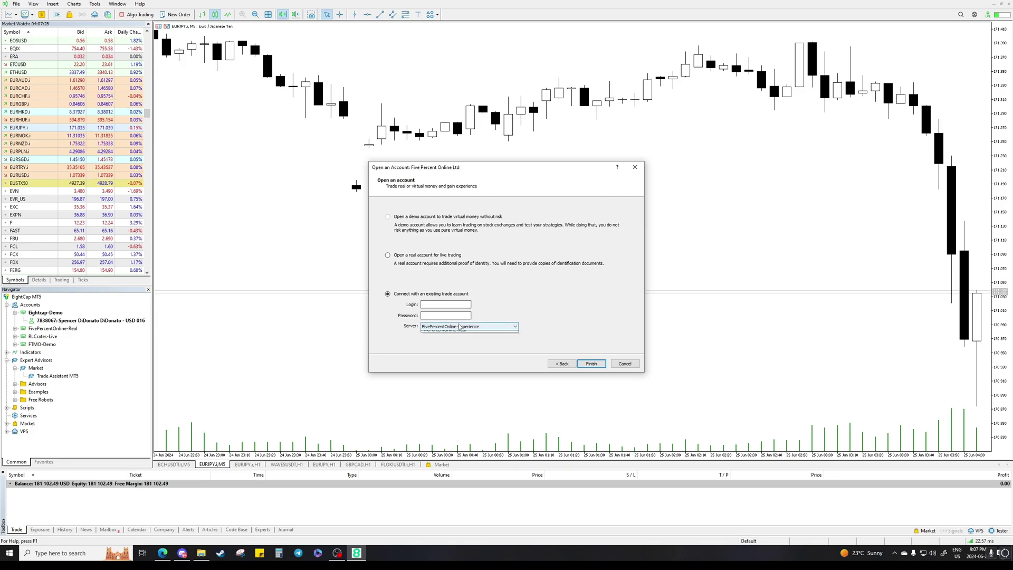
{"action": "left_click", "coordinate": [438, 343]}
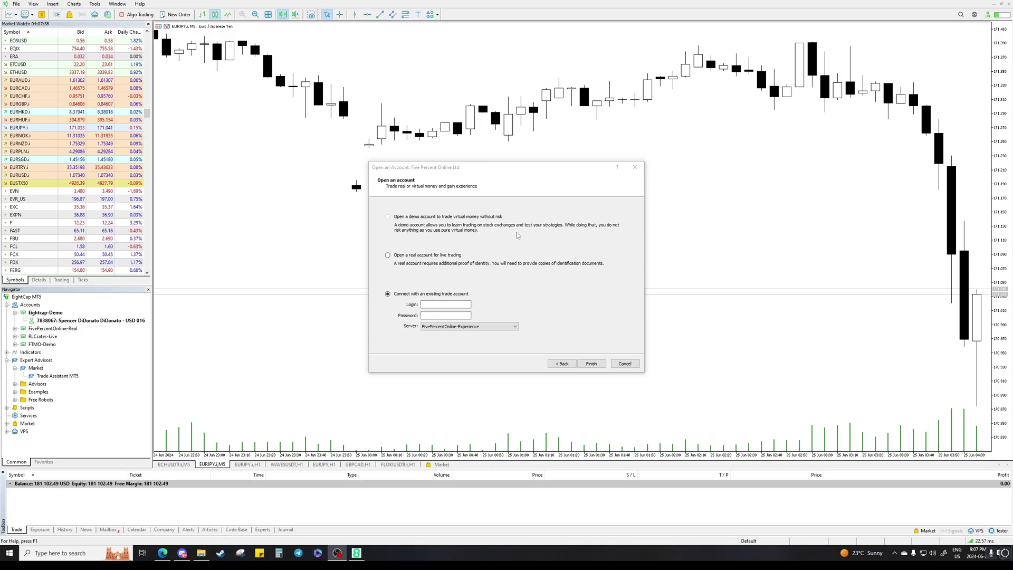
{"action": "left_click", "coordinate": [624, 363]}
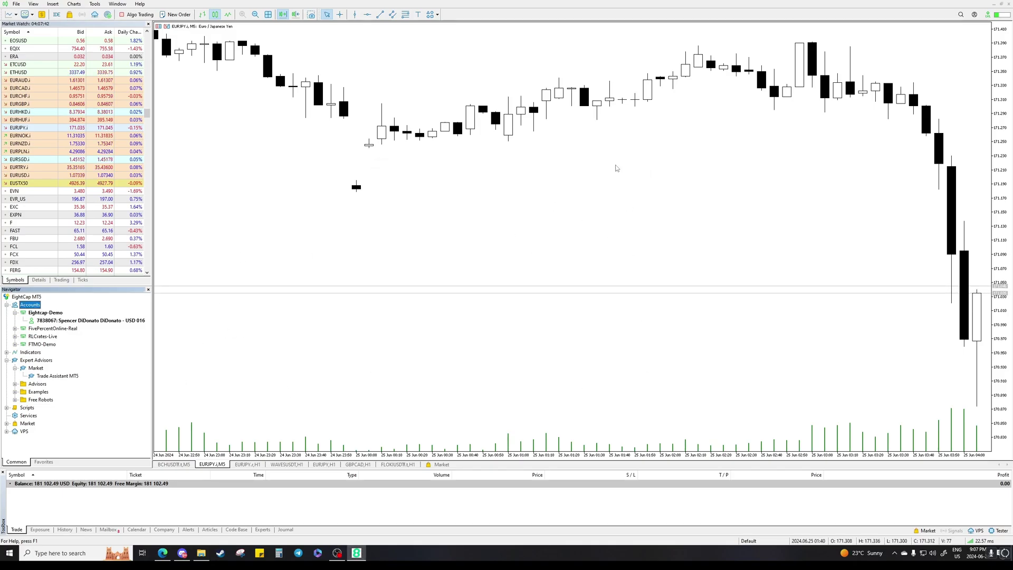
Review the colour scheme, common and show options in the EURJPY M5 chart's properties, and close them without changes.
{"action": "left_click_drag", "start_coordinate": [391, 144], "coordinate": [690, 143]}
{"action": "scroll", "coordinate": [515, 252], "scroll_direction": "up", "scroll_amount": 5}
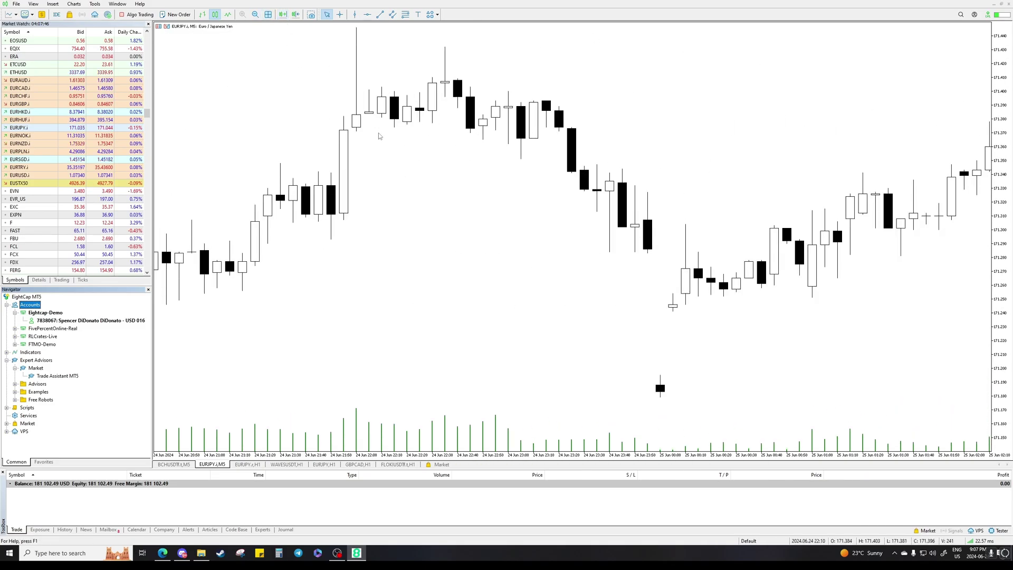
{"action": "right_click", "coordinate": [411, 287]}
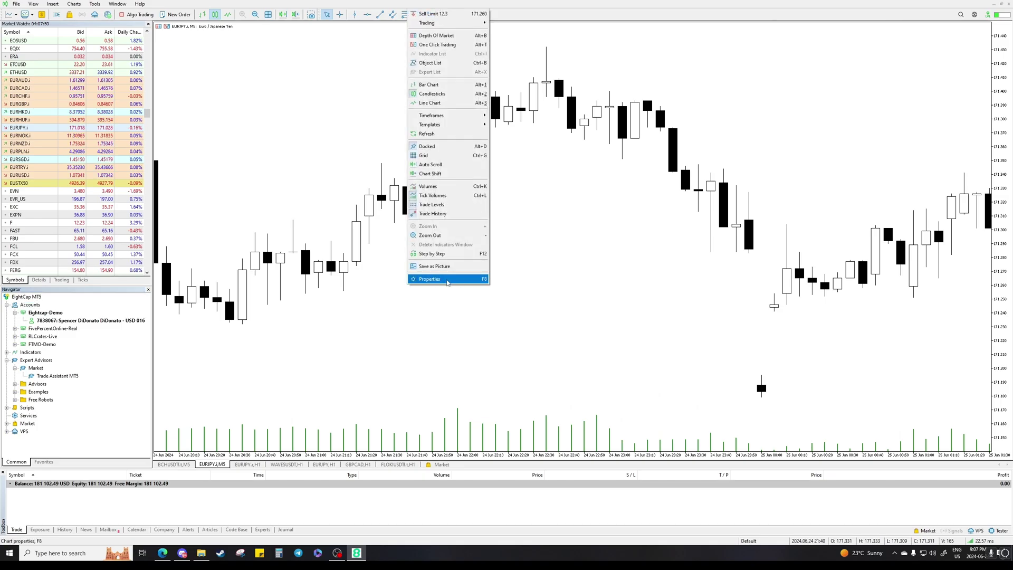
{"action": "left_click", "coordinate": [447, 279]}
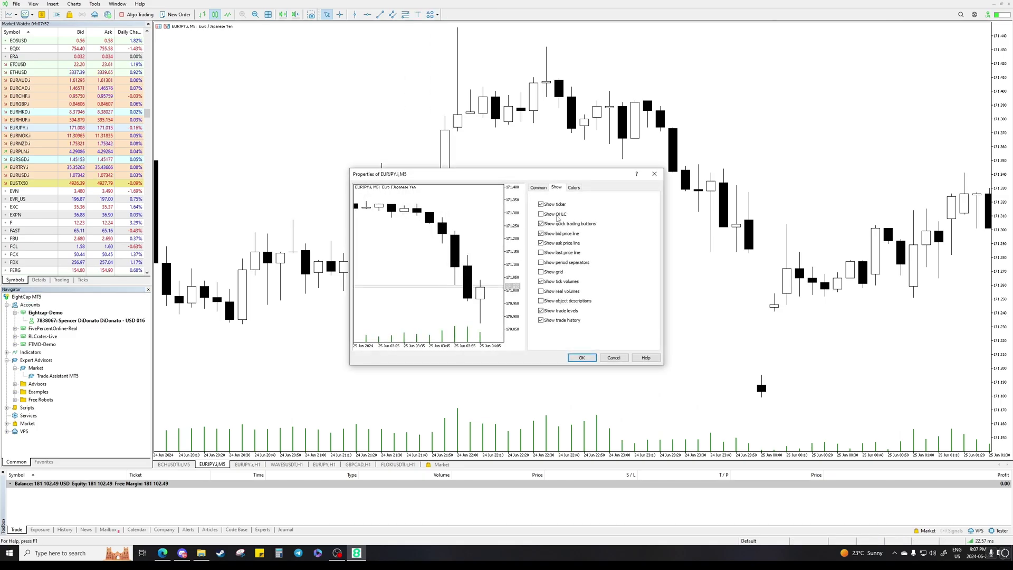
{"action": "left_click", "coordinate": [574, 187]}
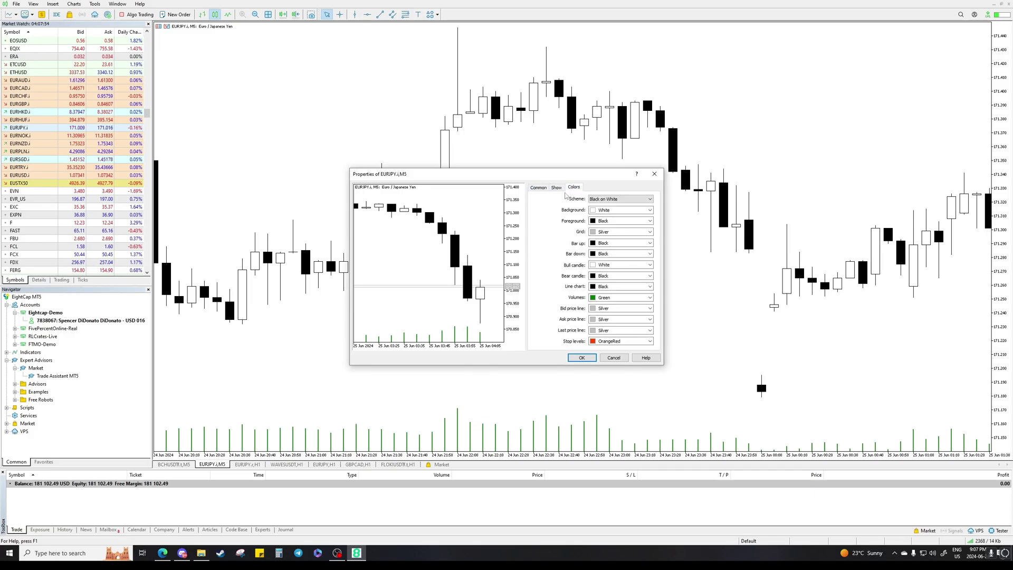
{"action": "left_click", "coordinate": [617, 203]}
{"action": "left_click", "coordinate": [614, 206]}
{"action": "left_click", "coordinate": [538, 188]}
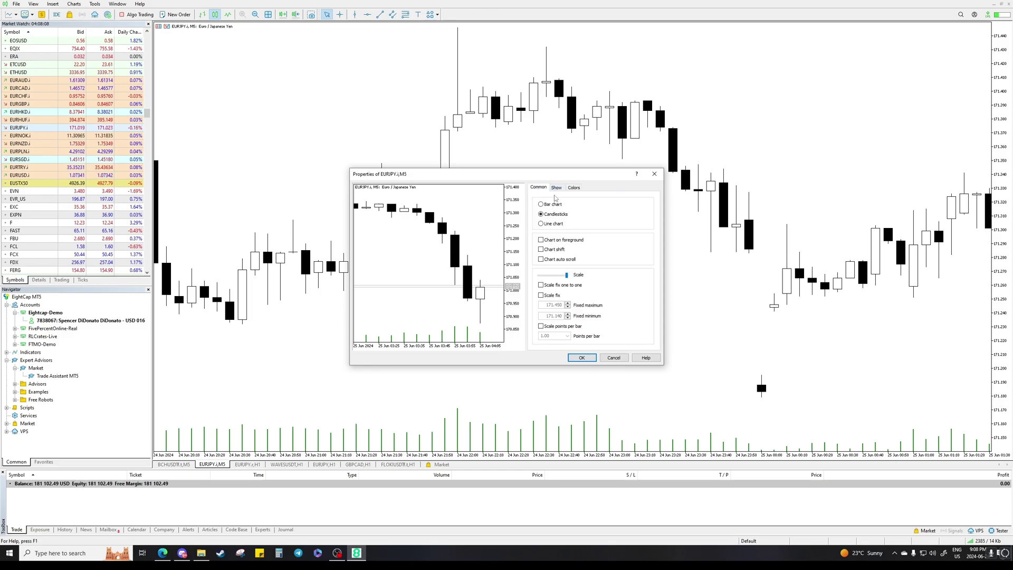
{"action": "left_click", "coordinate": [557, 188]}
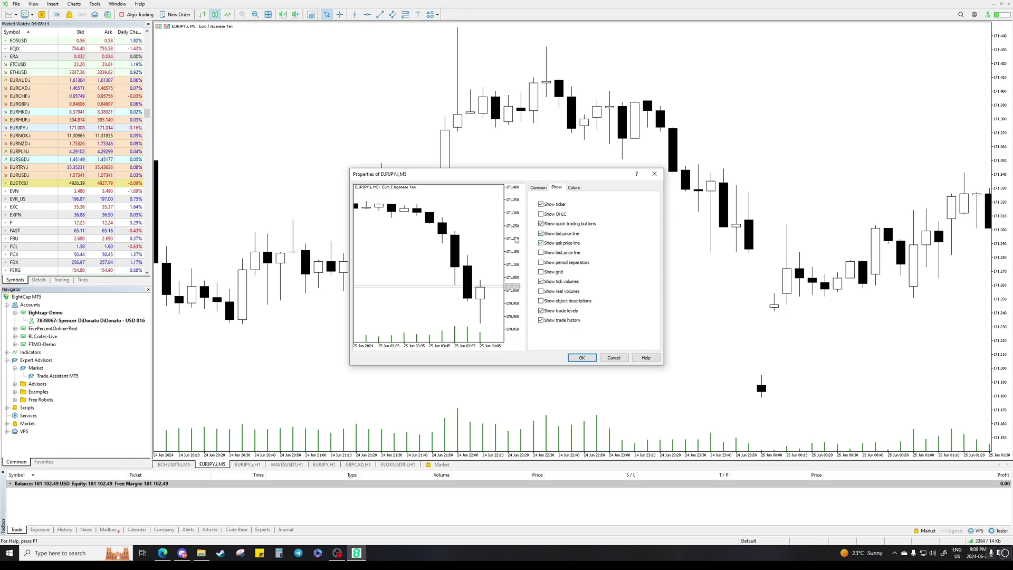
{"action": "left_click", "coordinate": [655, 175]}
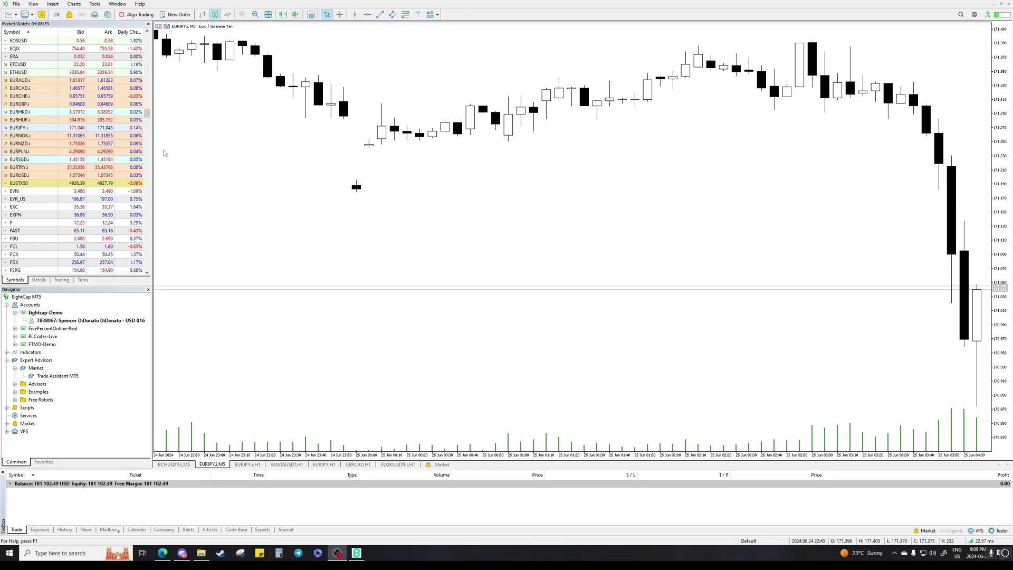
{"action": "scroll", "coordinate": [84, 127], "scroll_direction": "down", "scroll_amount": 1}
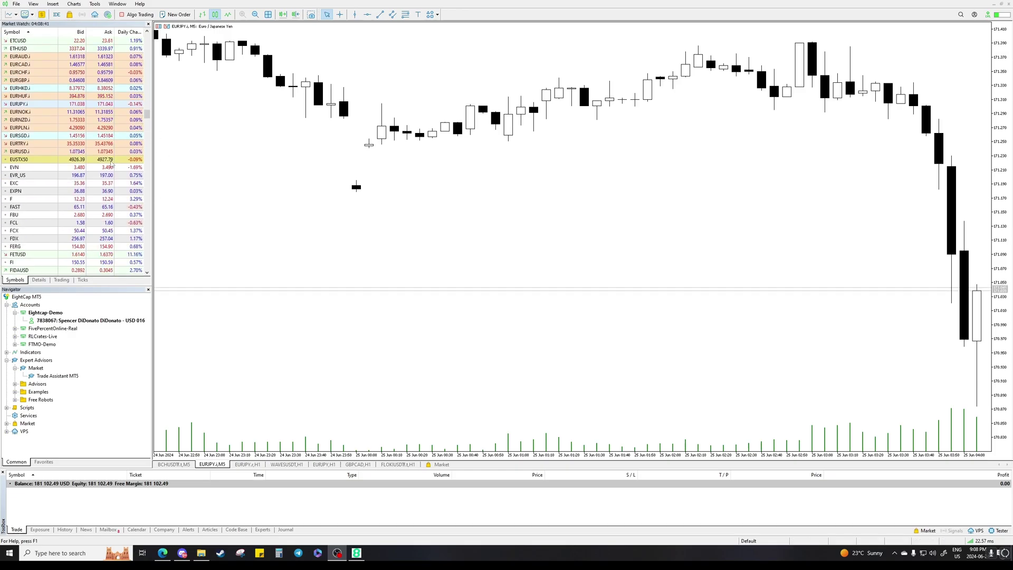
{"action": "scroll", "coordinate": [79, 127], "scroll_direction": "up", "scroll_amount": 2}
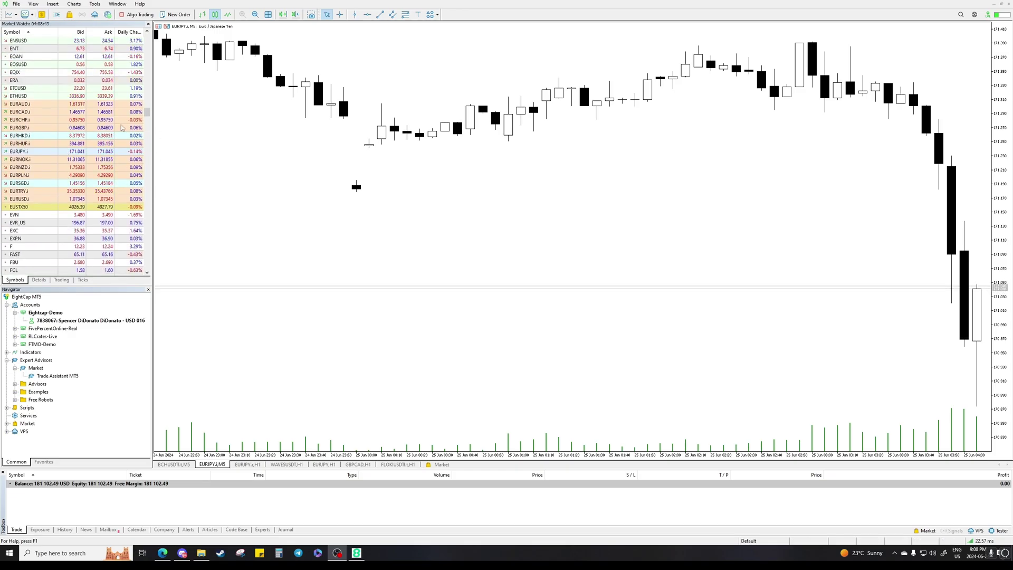
{"action": "scroll", "coordinate": [53, 131], "scroll_direction": "down", "scroll_amount": 1}
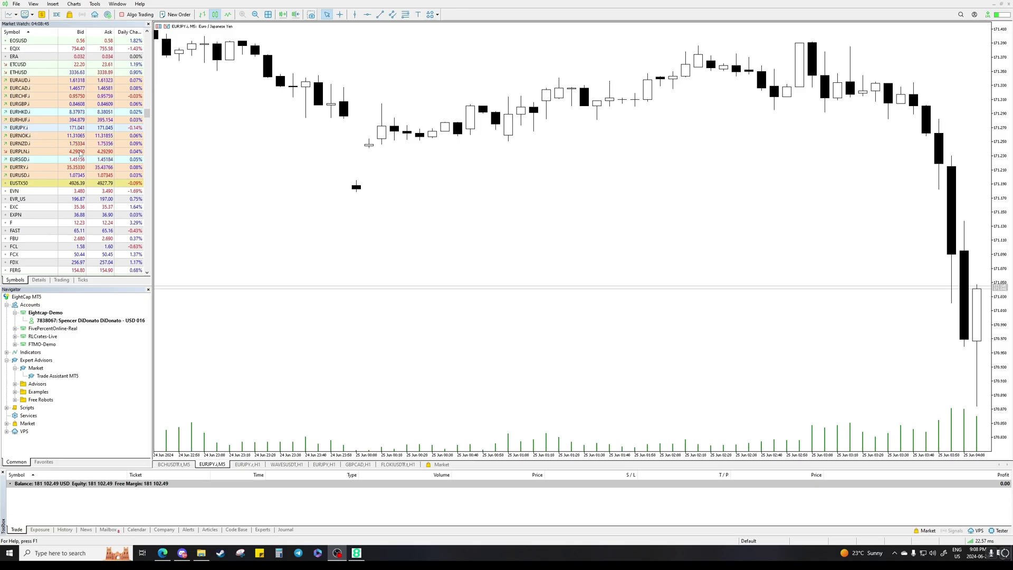
{"action": "scroll", "coordinate": [83, 154], "scroll_direction": "down", "scroll_amount": 7}
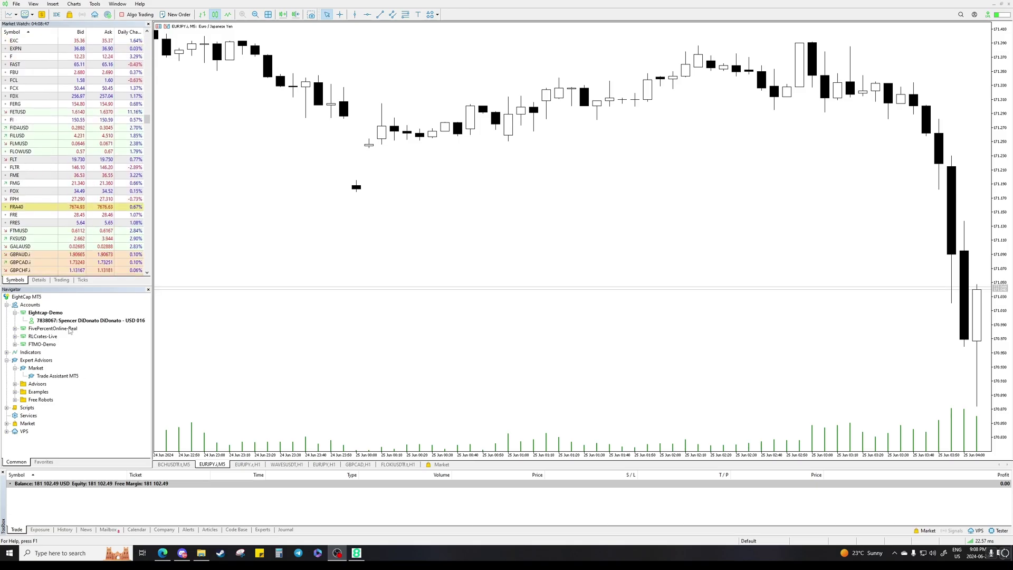
Browse the Market Watch symbols, show EURHUF in the open EURJPY M5 chart, and put EURJPY back in it.
{"action": "scroll", "coordinate": [38, 178], "scroll_direction": "down", "scroll_amount": 3}
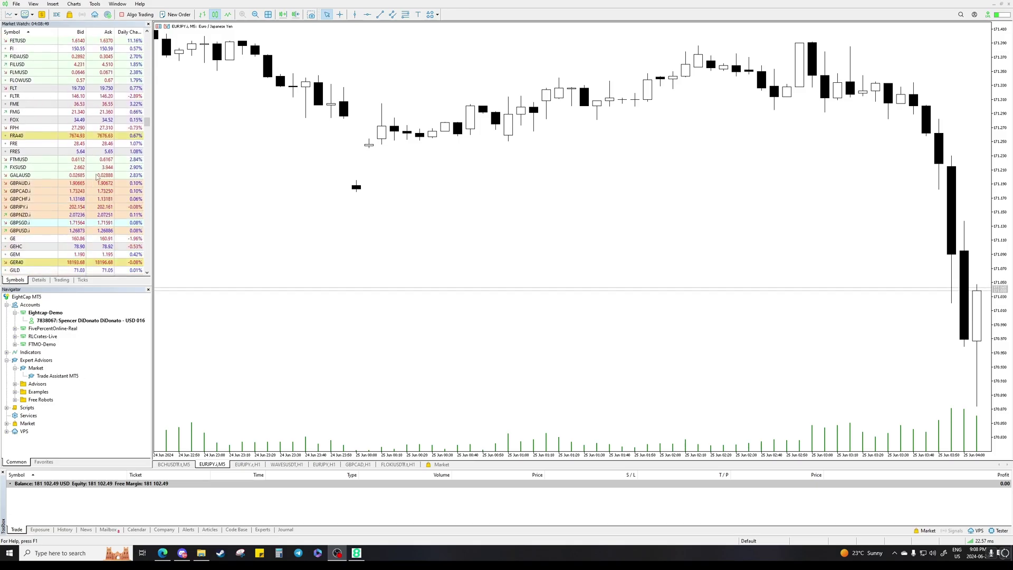
{"action": "scroll", "coordinate": [96, 177], "scroll_direction": "down", "scroll_amount": 2}
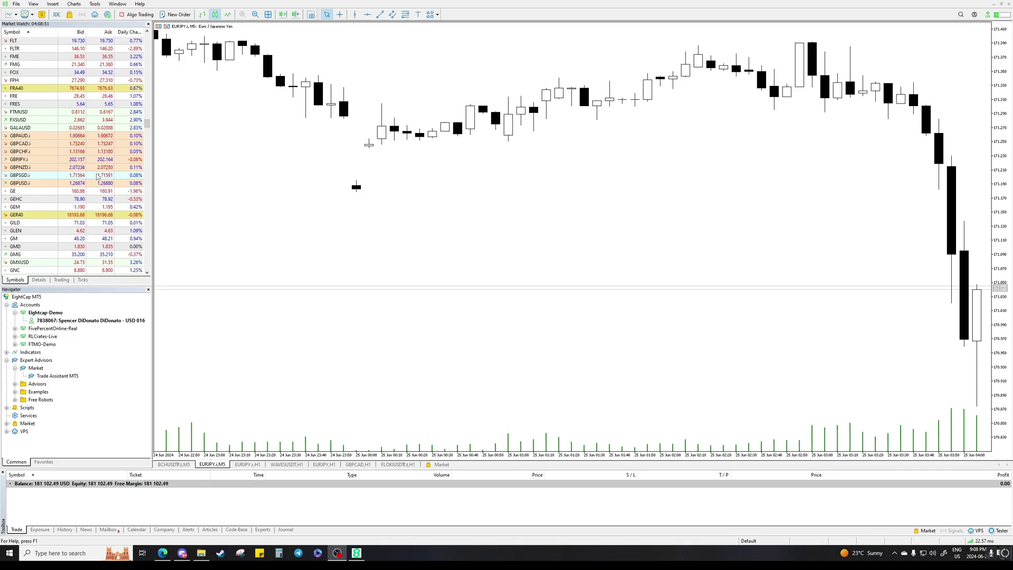
{"action": "scroll", "coordinate": [96, 177], "scroll_direction": "up", "scroll_amount": 3}
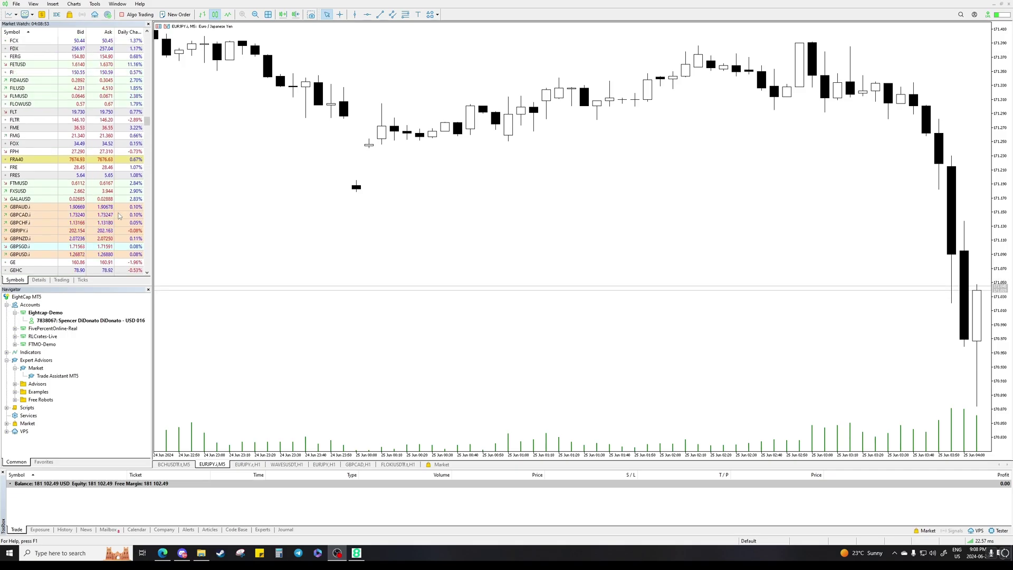
{"action": "scroll", "coordinate": [84, 166], "scroll_direction": "down", "scroll_amount": 3}
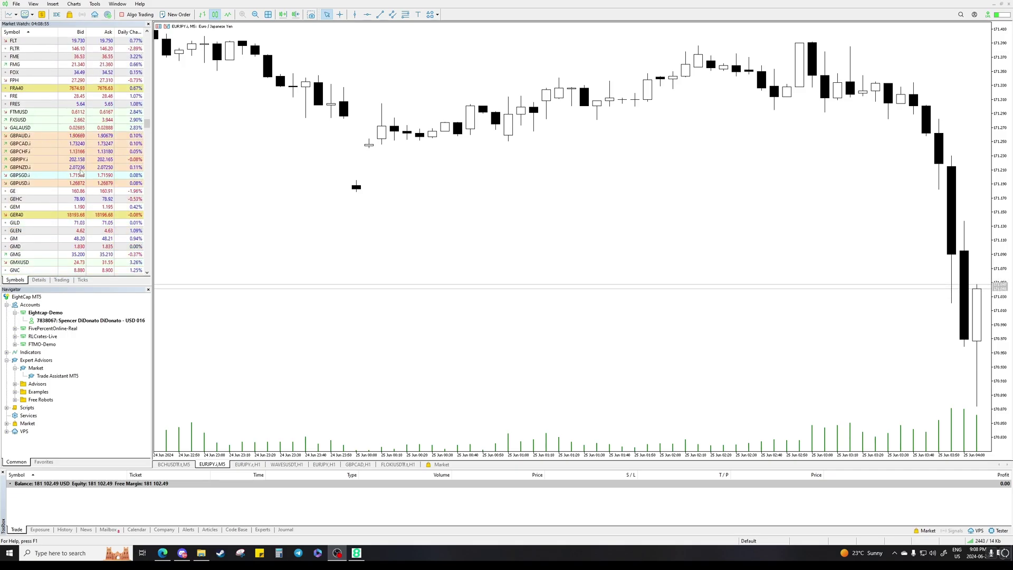
{"action": "scroll", "coordinate": [48, 179], "scroll_direction": "up", "scroll_amount": 10}
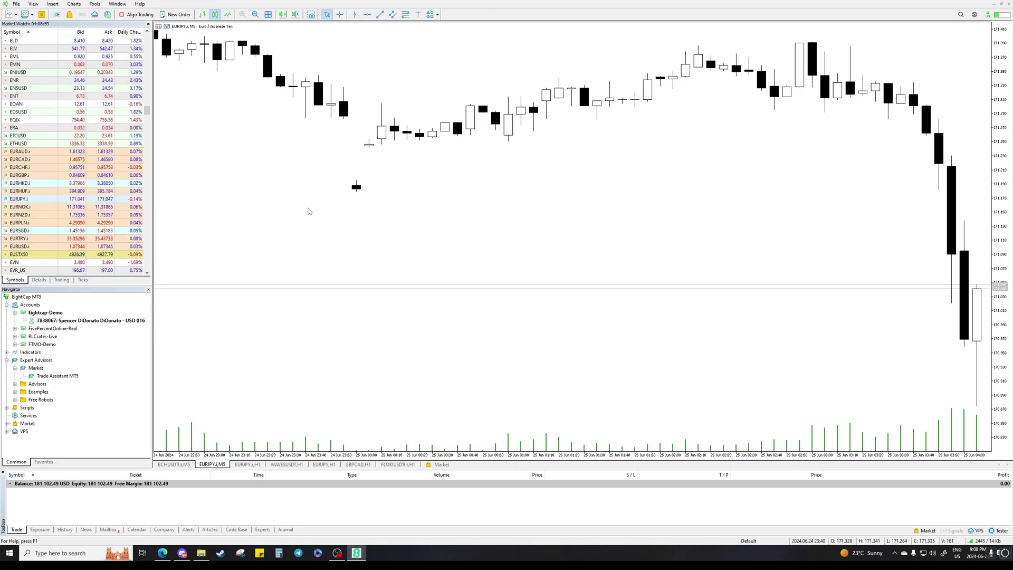
{"action": "left_click_drag", "start_coordinate": [19, 190], "coordinate": [248, 197]}
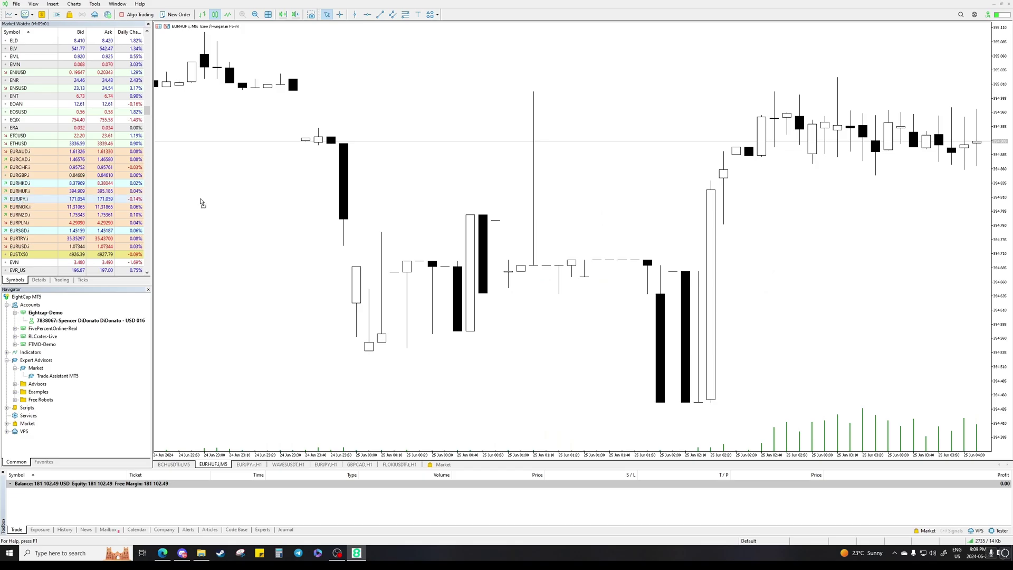
{"action": "left_click_drag", "start_coordinate": [140, 200], "coordinate": [482, 215]}
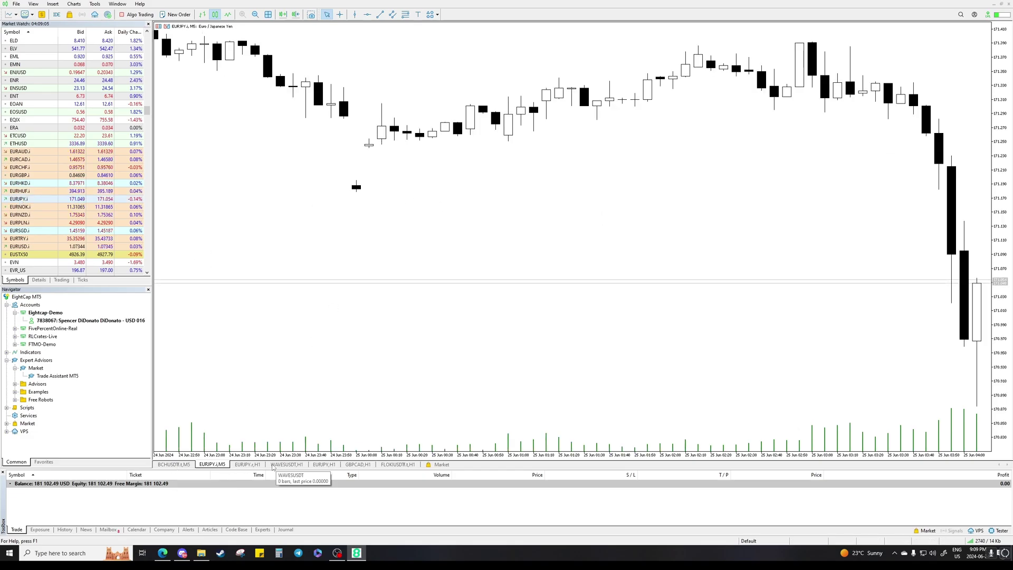
Load EURTRY into the BCHUSDT M5 chart and return to the EURJPY M5 chart.
{"action": "left_click", "coordinate": [247, 465]}
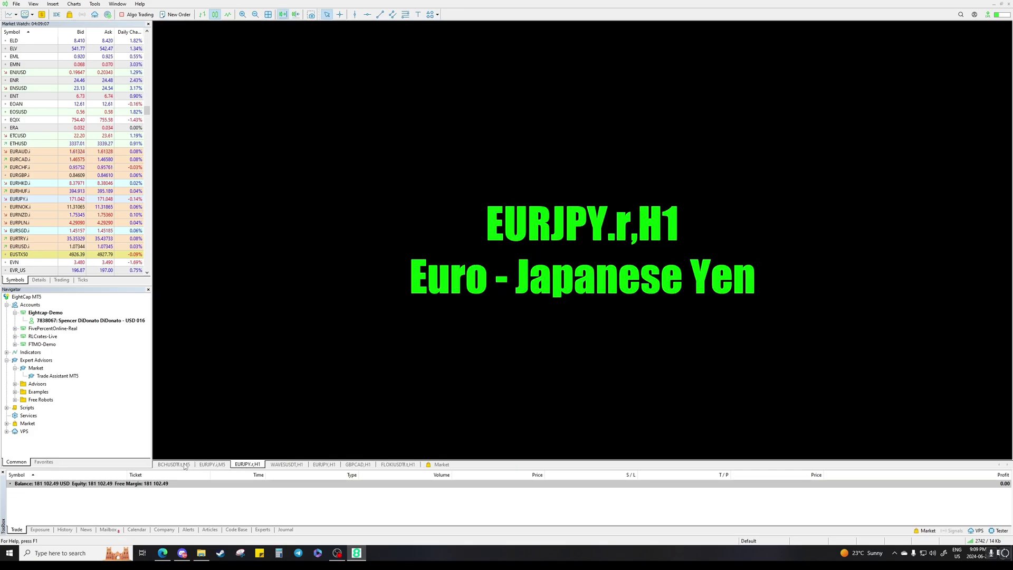
{"action": "left_click", "coordinate": [182, 464]}
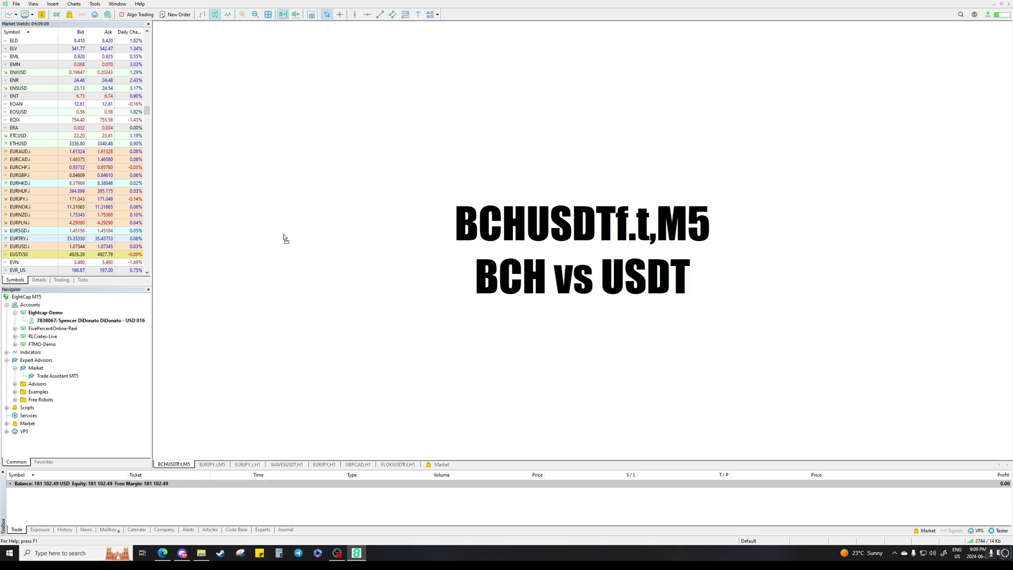
{"action": "left_click_drag", "start_coordinate": [275, 238], "coordinate": [418, 289]}
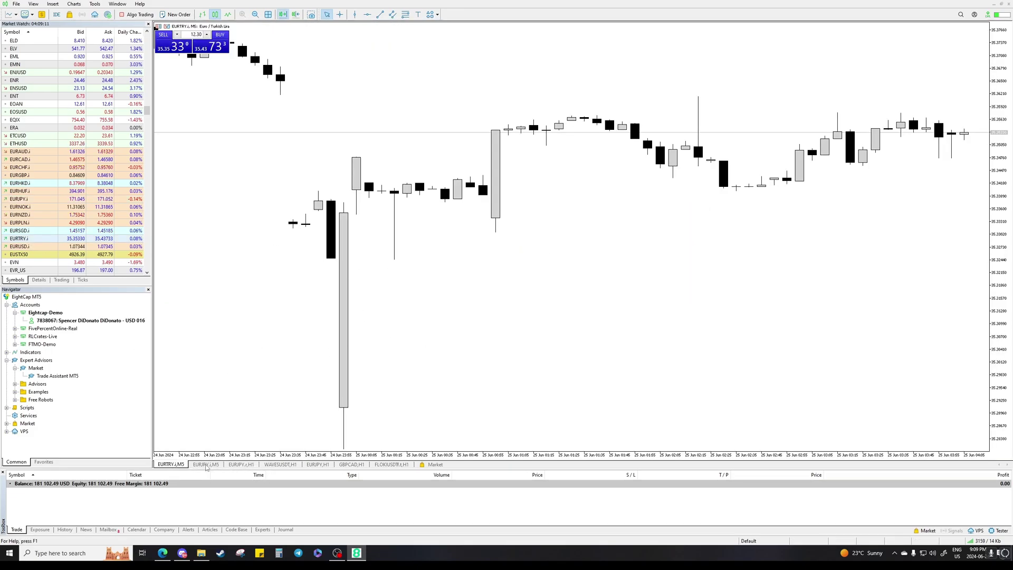
{"action": "left_click", "coordinate": [206, 464]}
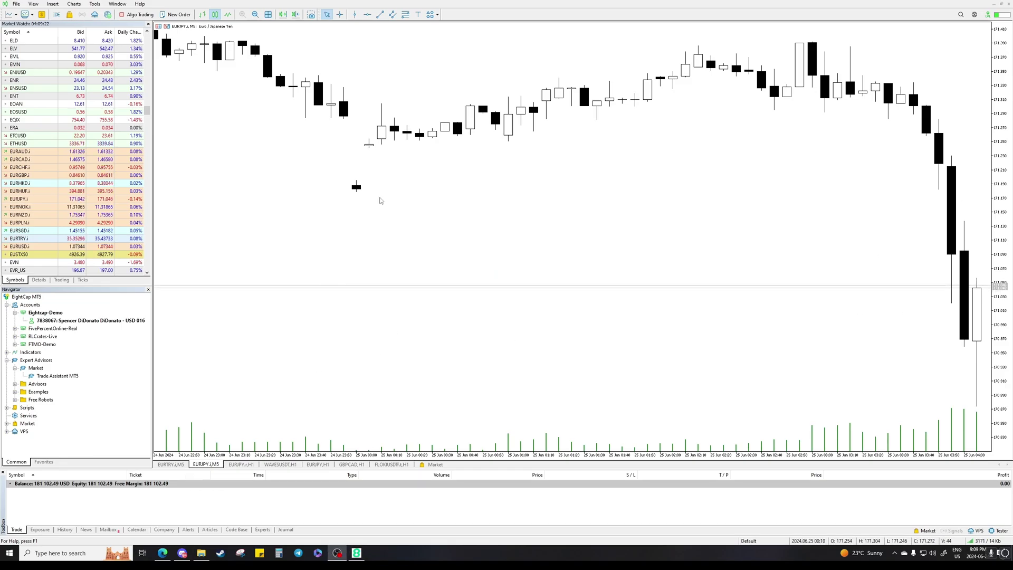
Start a new order from the EURJPY chart, keep Market Execution as the type, and go to the volume.
{"action": "right_click", "coordinate": [393, 218]}
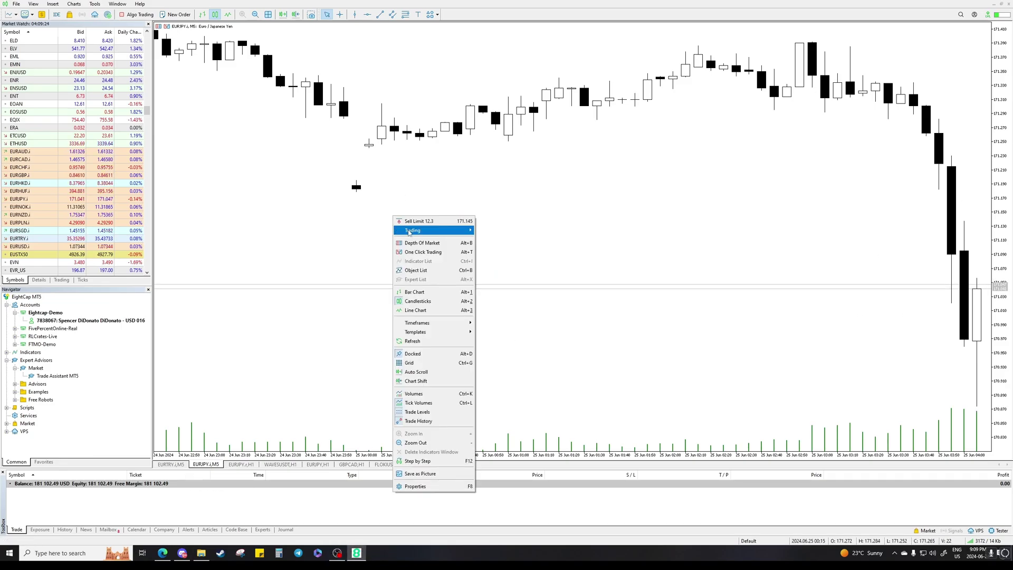
{"action": "mouse_move", "coordinate": [454, 230]}
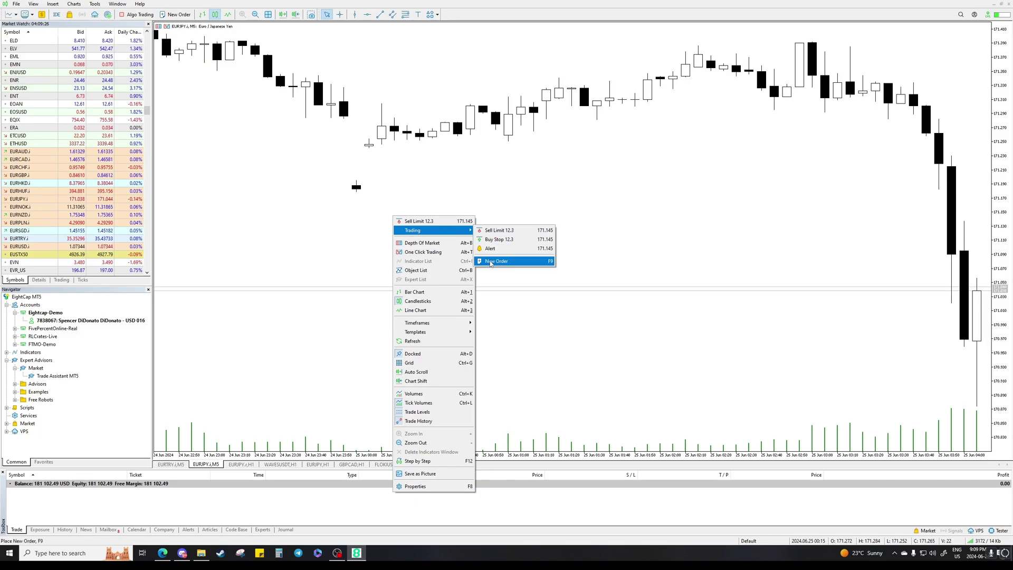
{"action": "left_click", "coordinate": [491, 261]}
{"action": "left_click_drag", "start_coordinate": [369, 233], "coordinate": [301, 179]}
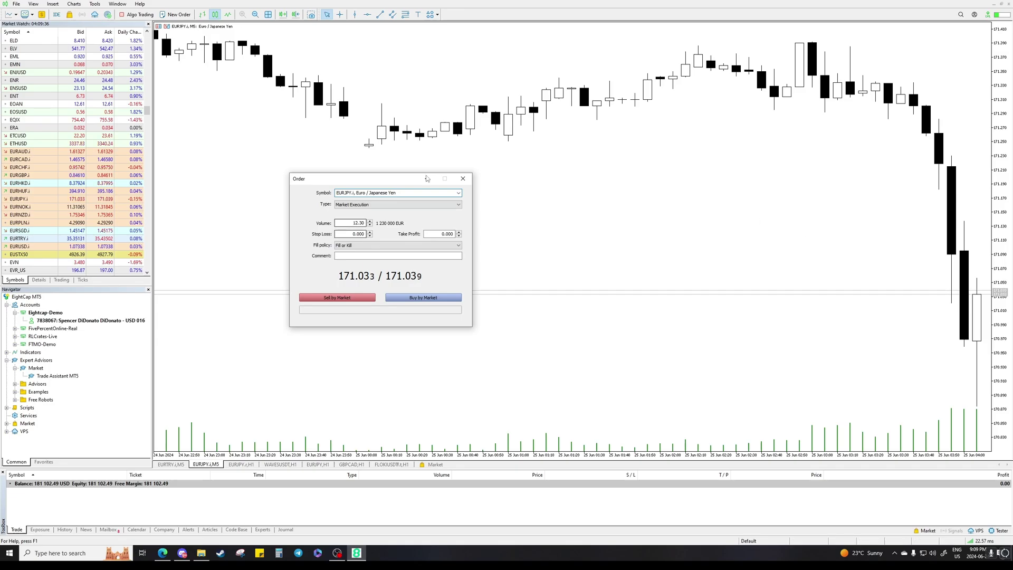
{"action": "left_click", "coordinate": [339, 205]}
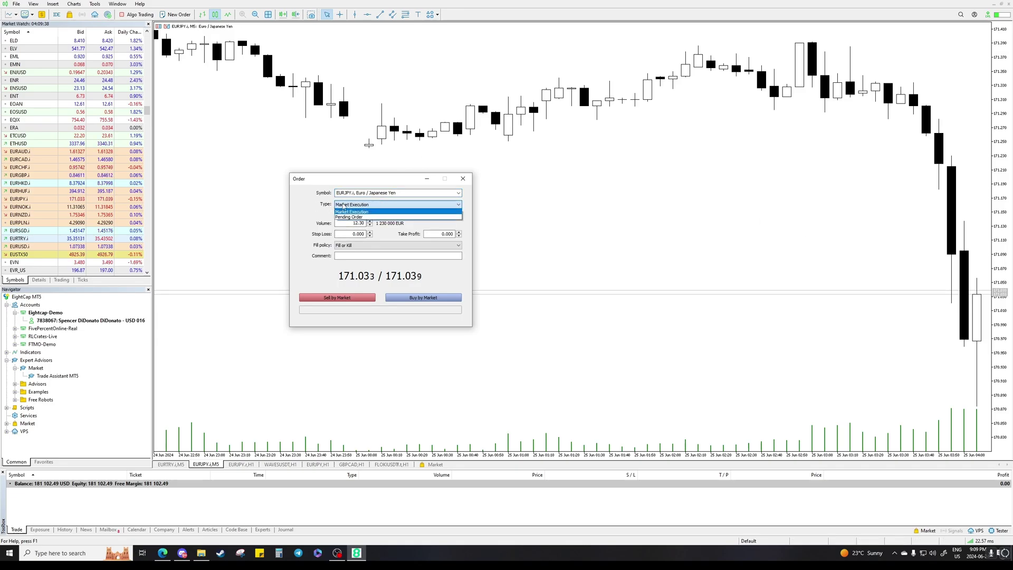
{"action": "left_click", "coordinate": [344, 211]}
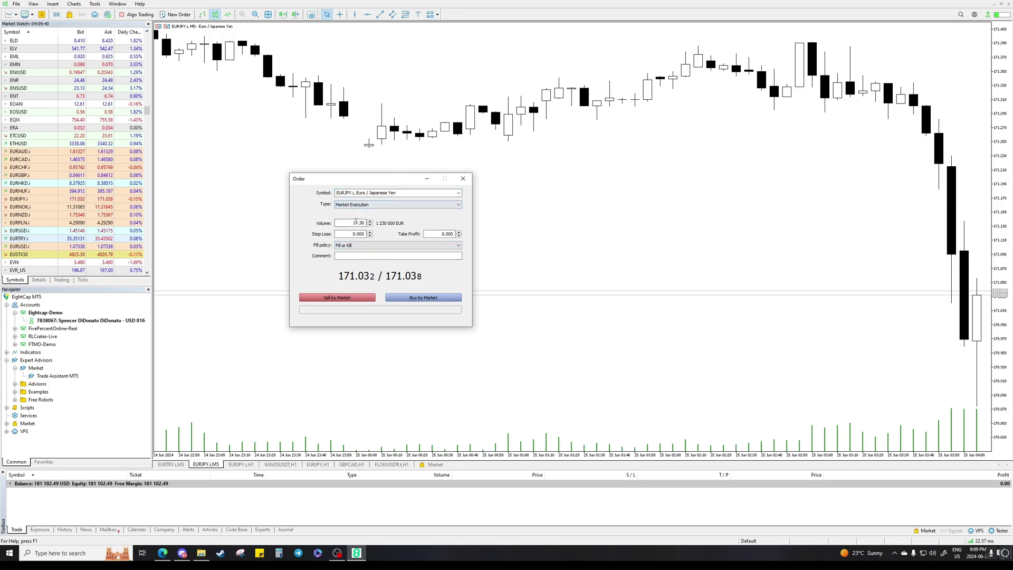
{"action": "left_click_drag", "start_coordinate": [345, 222], "coordinate": [403, 229]}
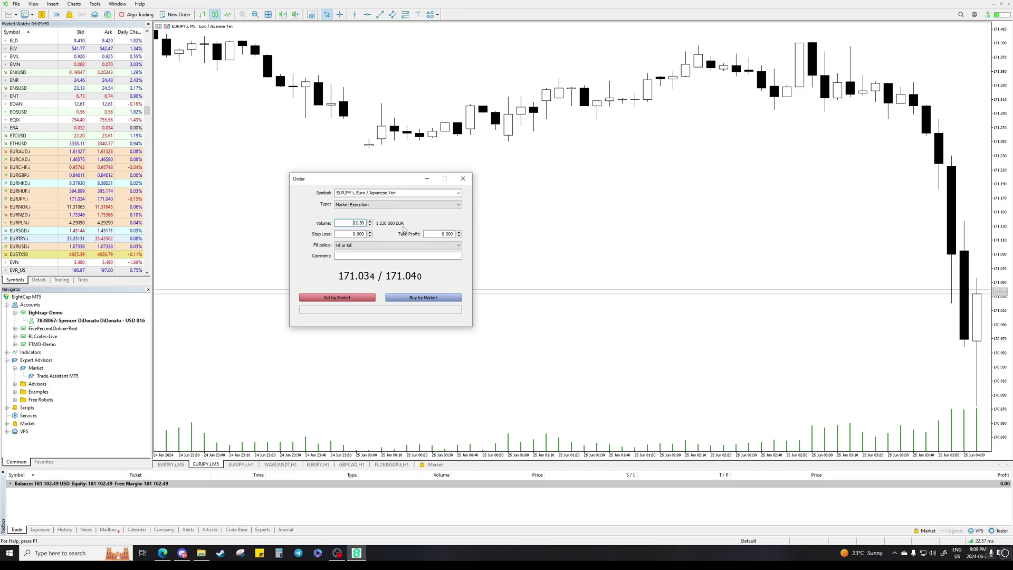
Switch to the Babypips position size calculator in the browser and enter an account balance of 10,000 and a risk of 2%.
{"action": "left_click", "coordinate": [162, 552]}
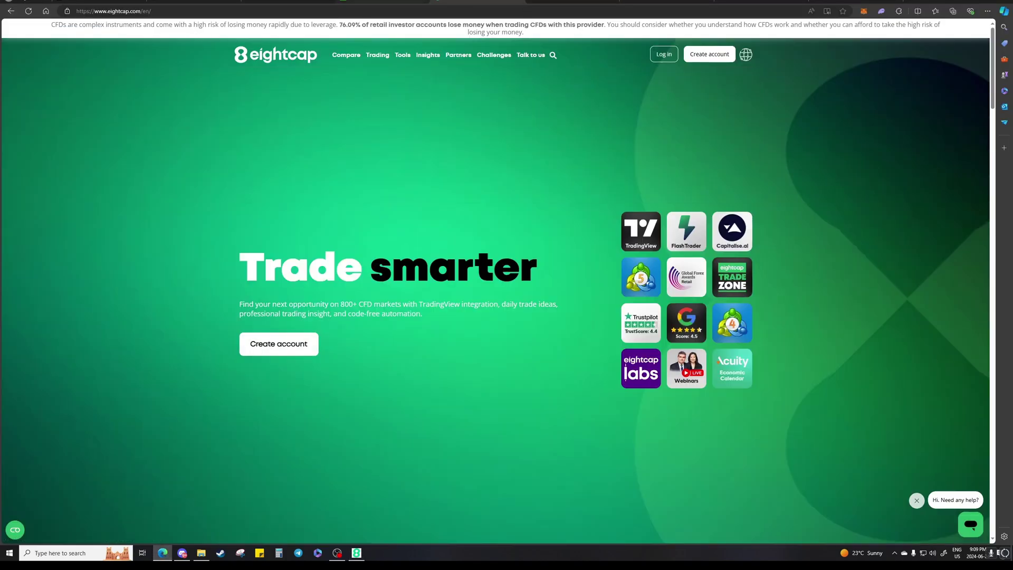
{"action": "left_click", "coordinate": [377, 2]}
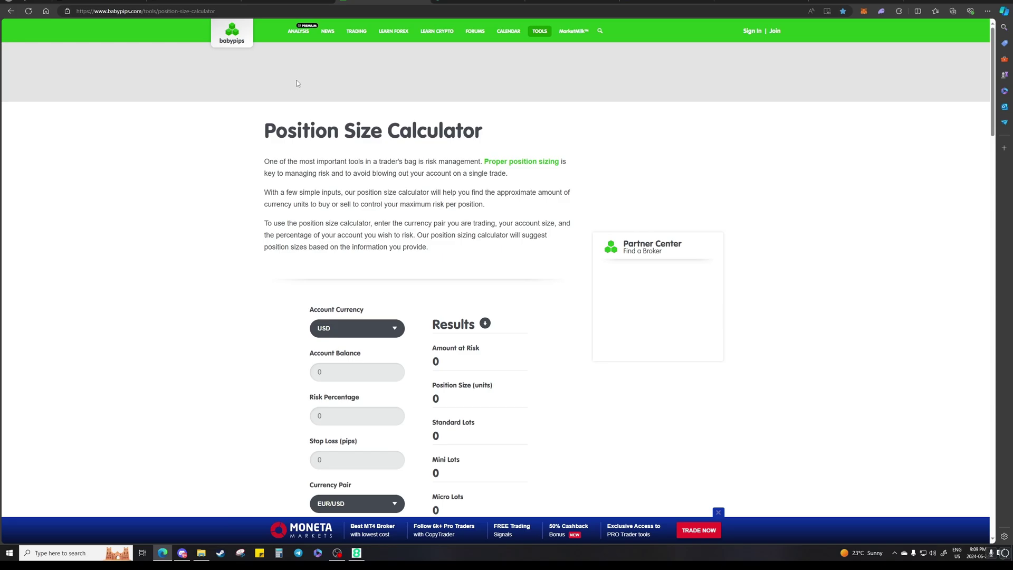
{"action": "scroll", "coordinate": [442, 227], "scroll_direction": "down", "scroll_amount": 3}
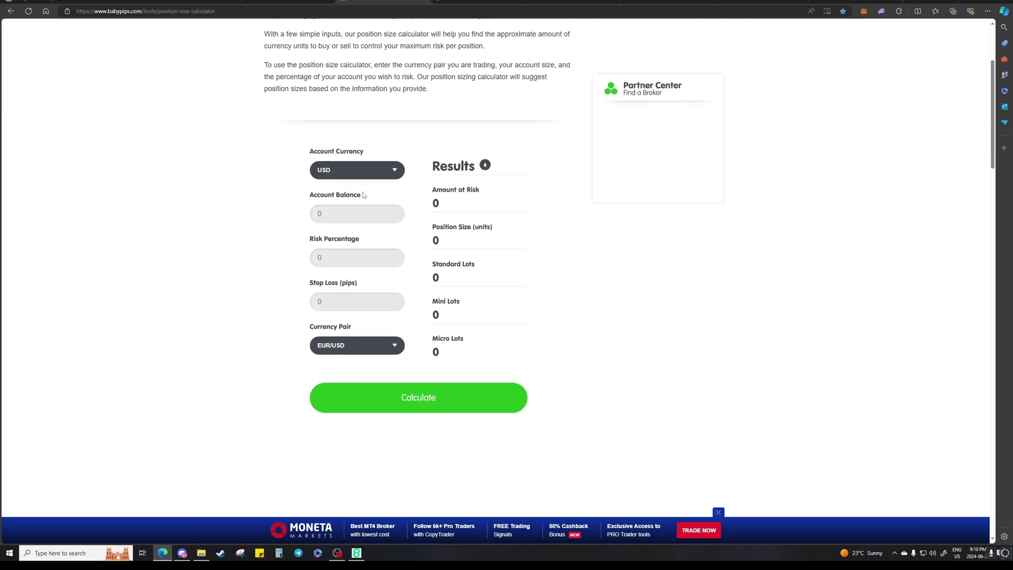
{"action": "type", "text": "10000"}
{"action": "left_click", "coordinate": [353, 257]}
Set the calculator's currency pair to EUR/JPY and the current USD/JPY ask price to 160.
{"action": "left_click", "coordinate": [355, 346]}
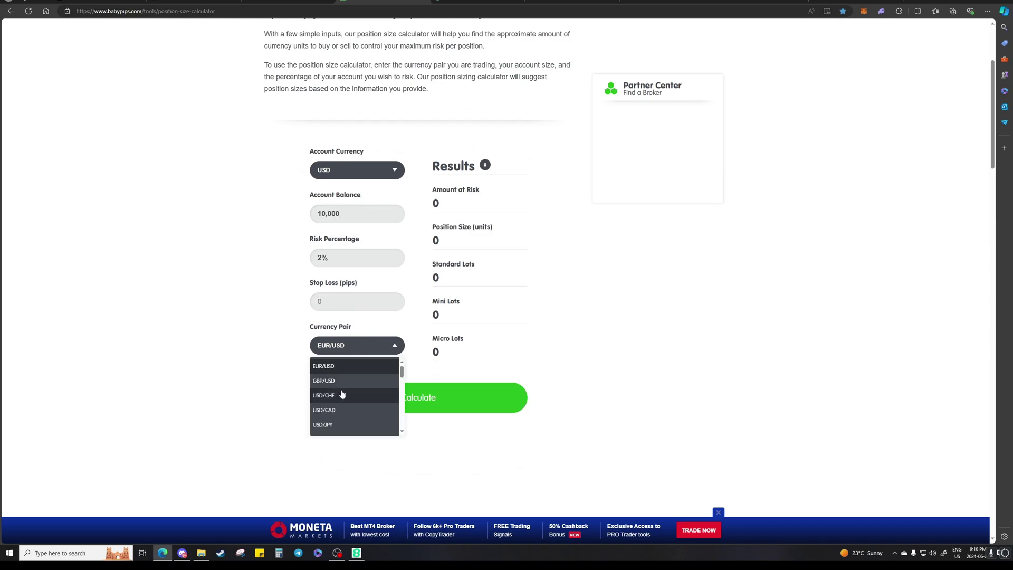
{"action": "scroll", "coordinate": [338, 411], "scroll_direction": "down", "scroll_amount": 3}
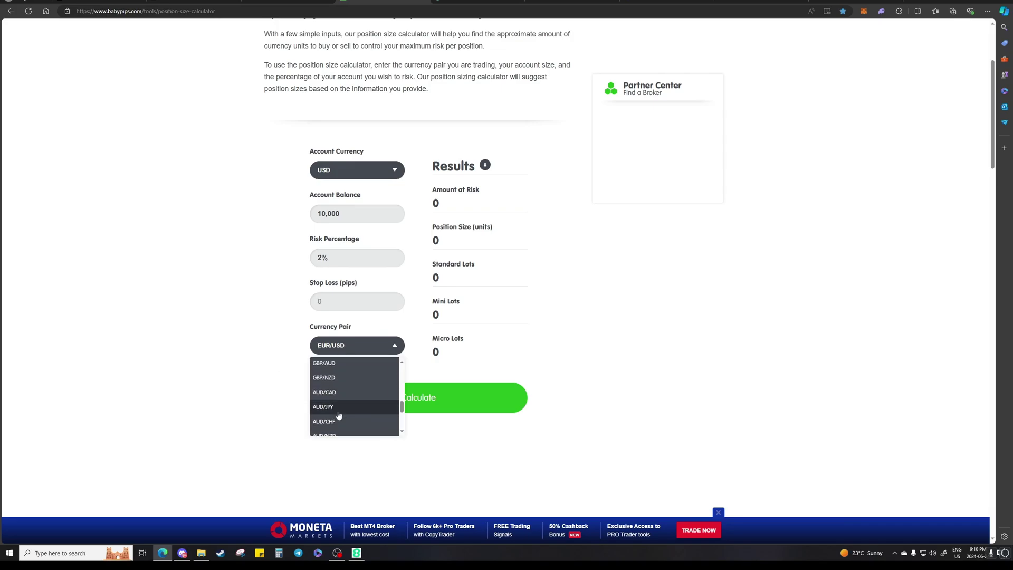
{"action": "scroll", "coordinate": [339, 414], "scroll_direction": "up", "scroll_amount": 3}
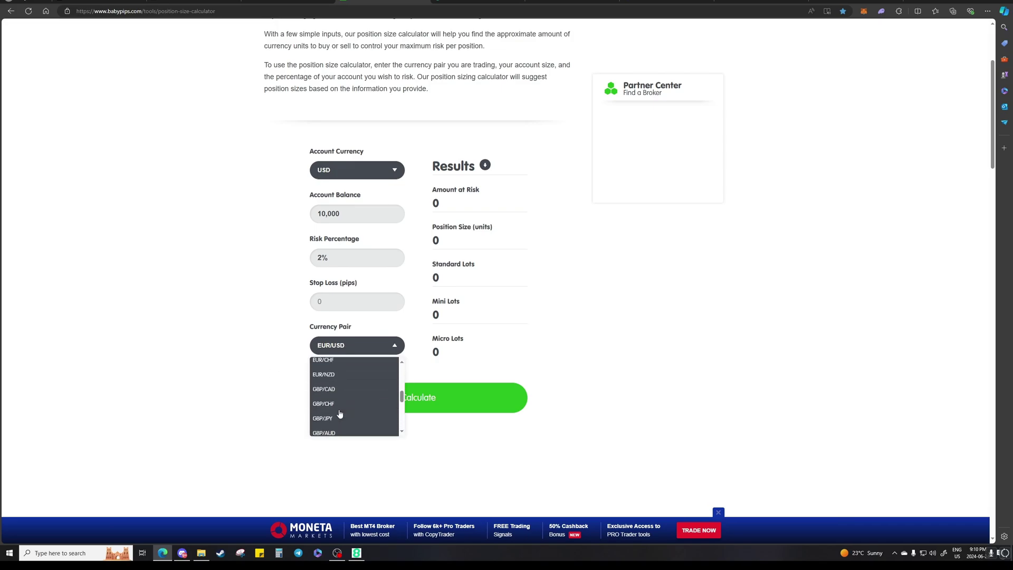
{"action": "left_click", "coordinate": [337, 401]}
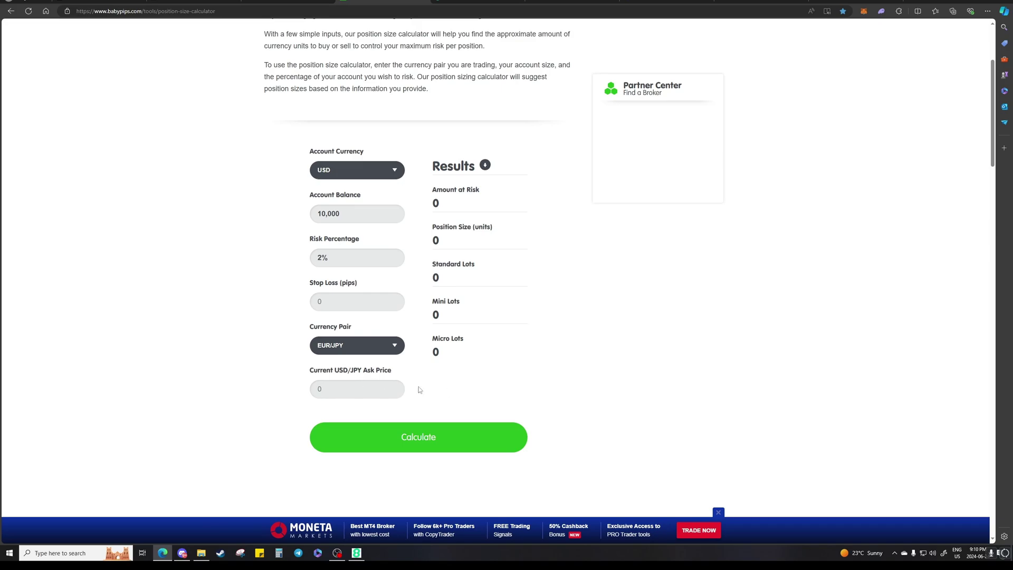
{"action": "left_click", "coordinate": [387, 372]}
{"action": "left_click_drag", "start_coordinate": [321, 370], "coordinate": [401, 372]}
{"action": "left_click", "coordinate": [350, 388]}
Draw a long position on TradingView's EURJPY 5-minute chart with a stop of about 23 pips and a target of about 55 pips.
{"action": "left_click", "coordinate": [196, 2]}
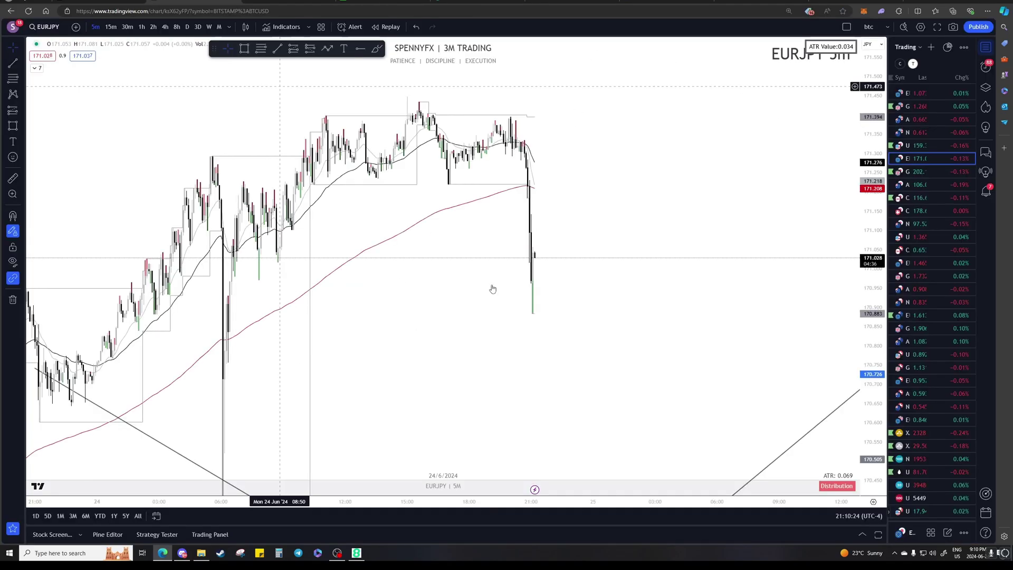
{"action": "scroll", "coordinate": [737, 285], "scroll_direction": "up", "scroll_amount": 5}
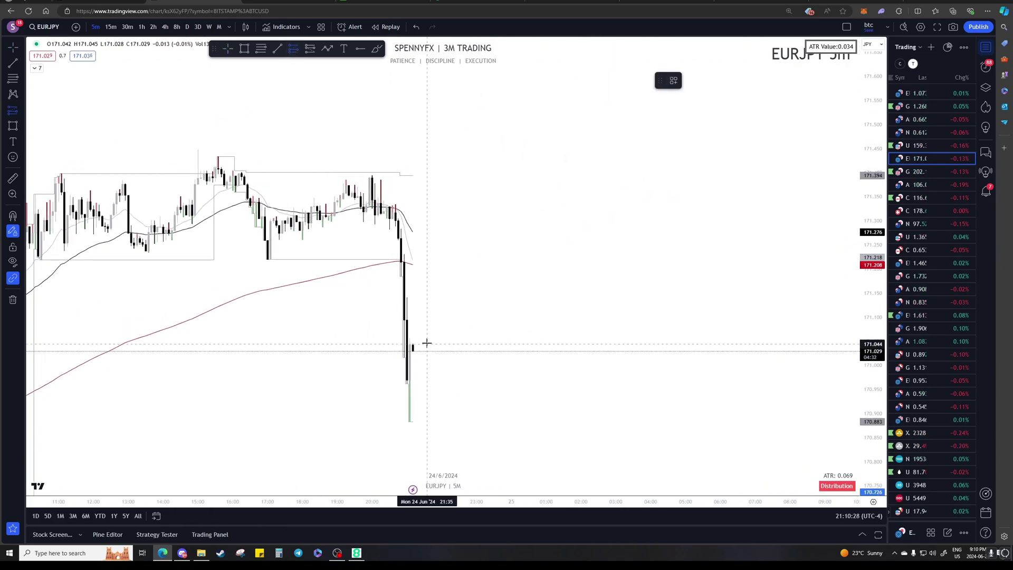
{"action": "left_click", "coordinate": [427, 310]}
{"action": "left_click_drag", "start_coordinate": [427, 363], "coordinate": [427, 418]}
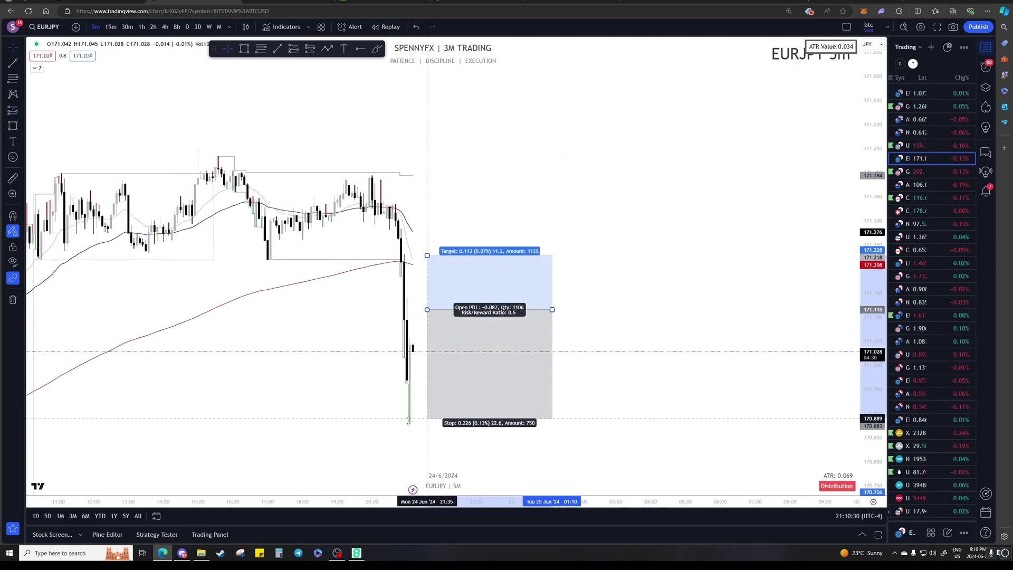
{"action": "left_click_drag", "start_coordinate": [432, 253], "coordinate": [432, 42]}
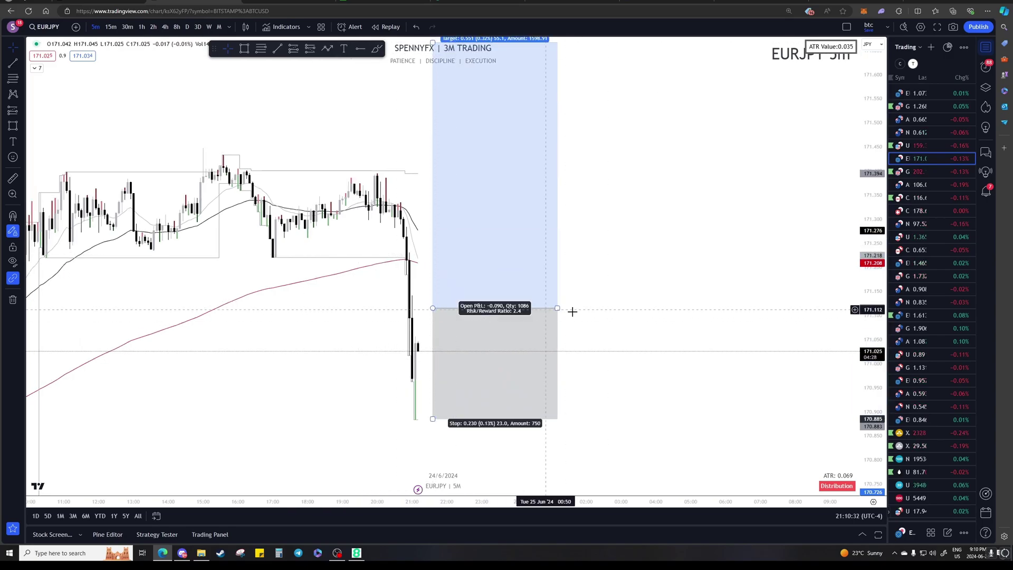
Widen the long position and place it beside the latest candle with its entry at about 171.105.
{"action": "left_click_drag", "start_coordinate": [557, 308], "coordinate": [570, 281]}
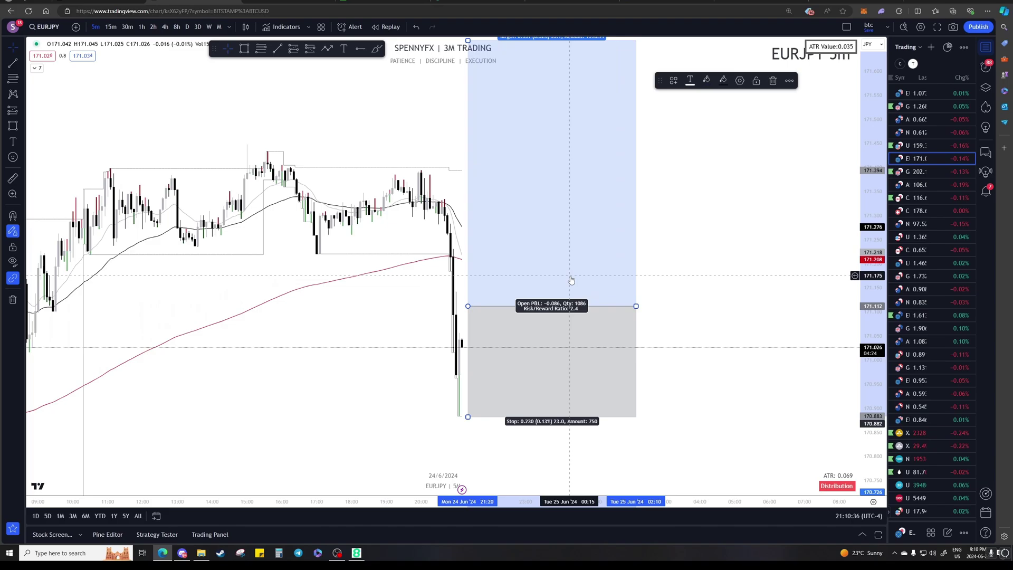
{"action": "left_click_drag", "start_coordinate": [503, 342], "coordinate": [531, 332]}
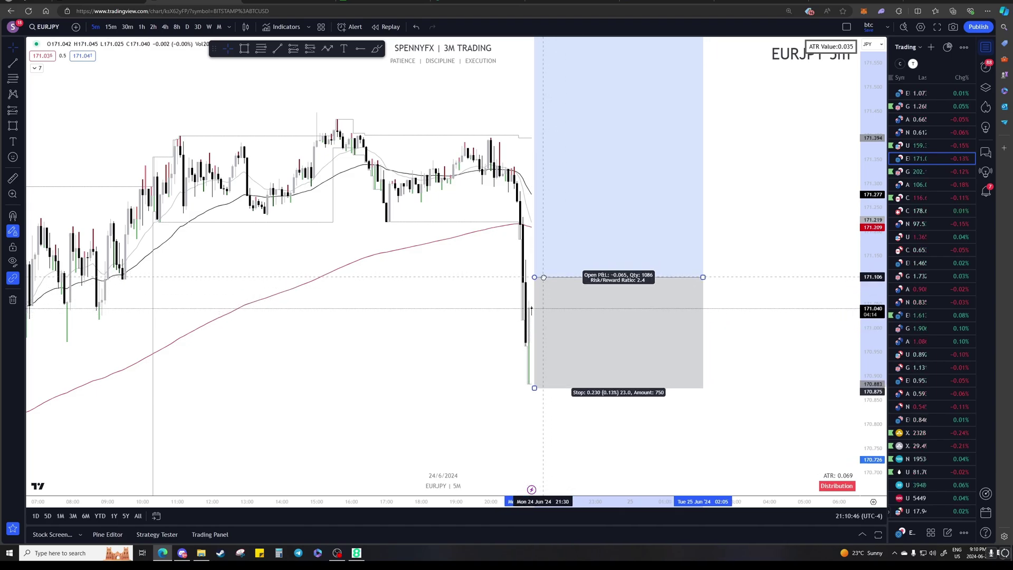
{"action": "left_click", "coordinate": [509, 310]}
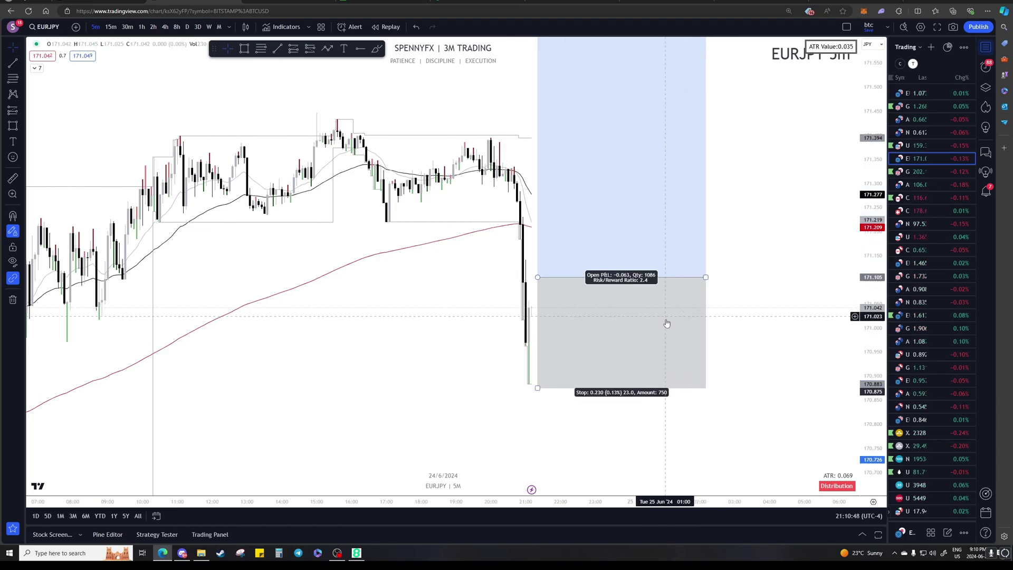
{"action": "left_click", "coordinate": [620, 279]}
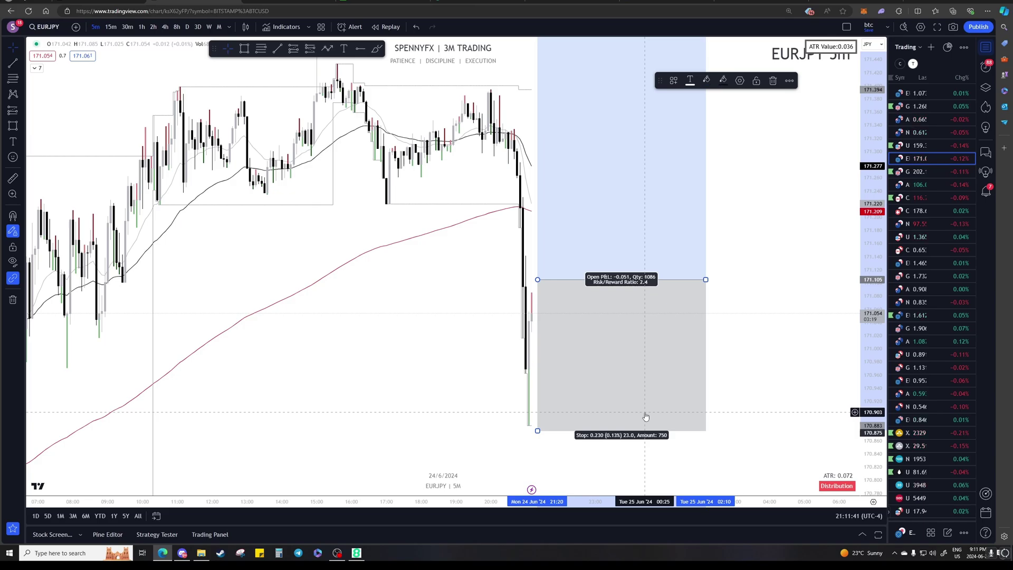
{"action": "mouse_move", "coordinate": [594, 311]}
{"action": "left_mouse_down"}
{"action": "mouse_move", "coordinate": [559, 285]}
{"action": "mouse_move", "coordinate": [602, 319]}
{"action": "left_mouse_up"}
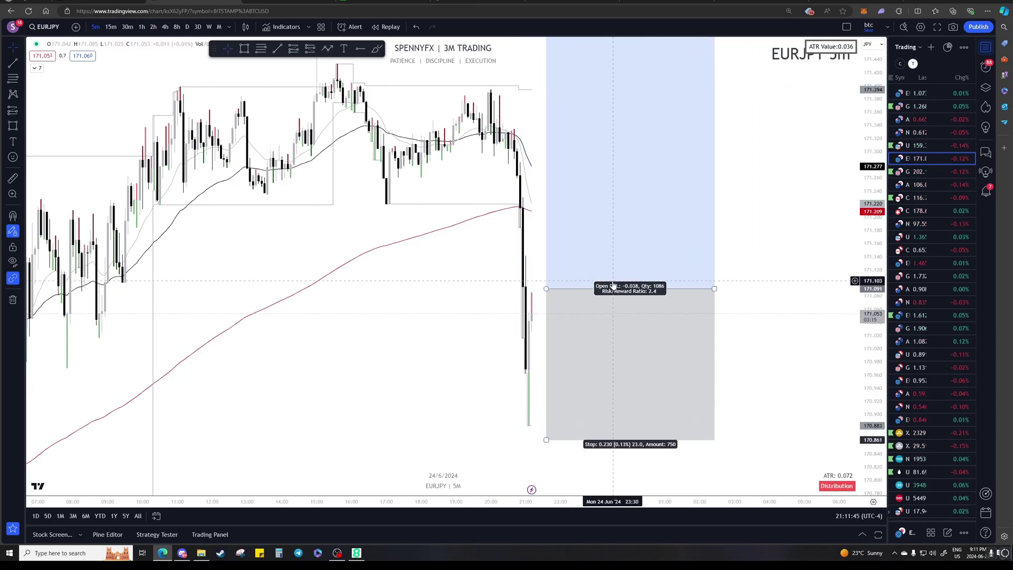
{"action": "left_click_drag", "start_coordinate": [590, 369], "coordinate": [576, 355]}
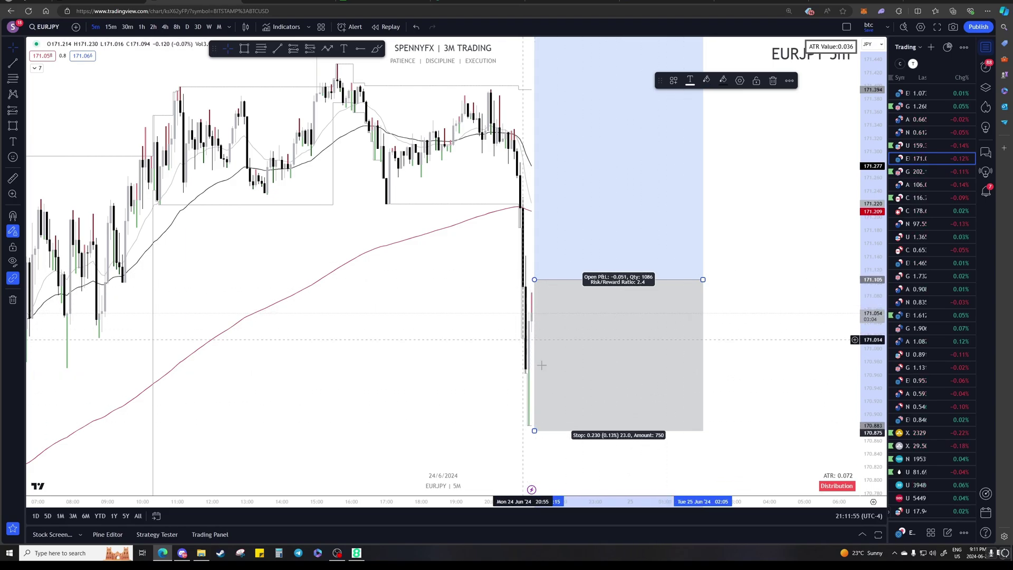
Switch to the Babypips calculator, set the stop loss to 23 pips and calculate the position size in standard lots.
{"action": "key", "text": "ctrl+Tab"}
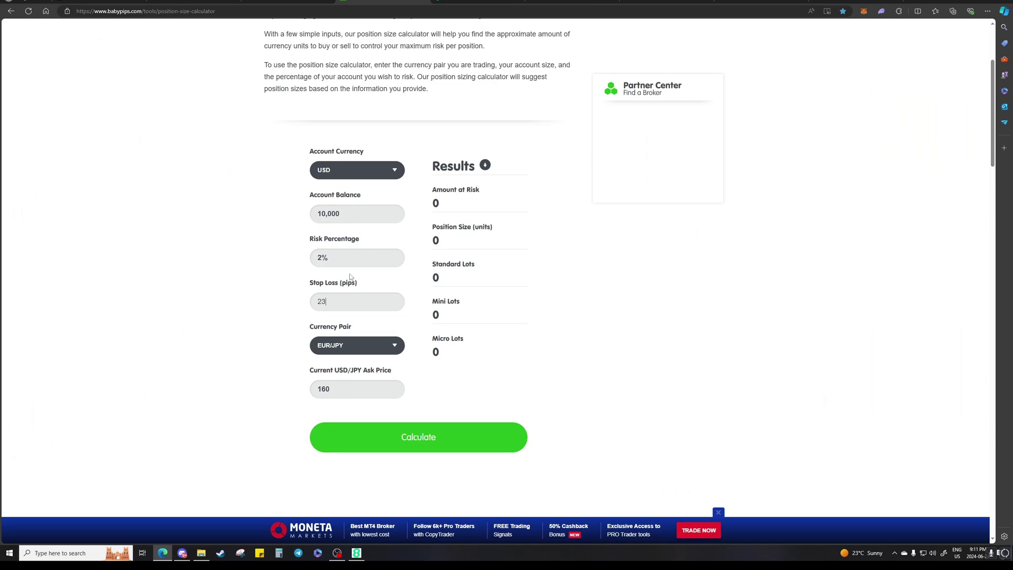
{"action": "left_click", "coordinate": [447, 437]}
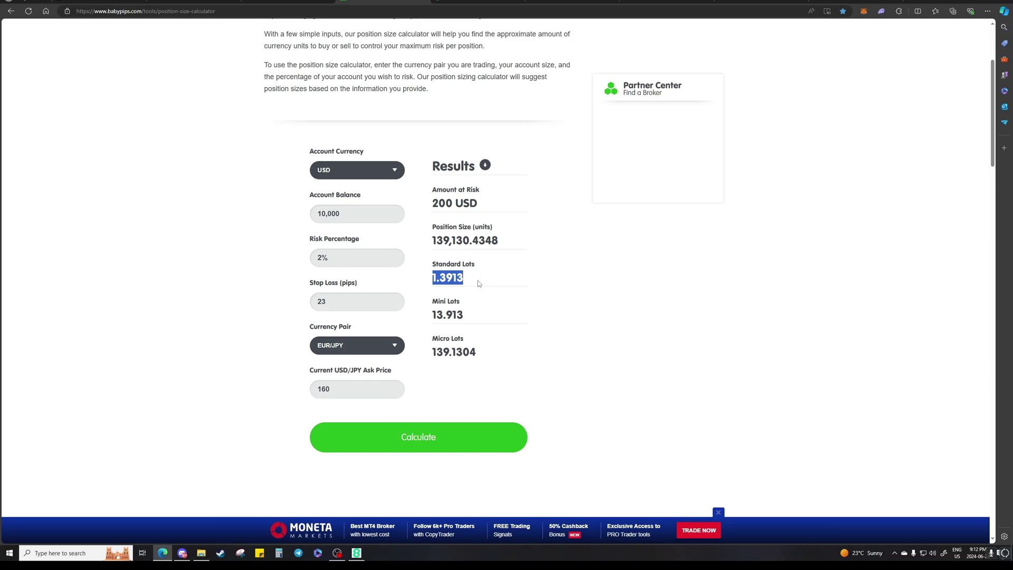
{"action": "left_click", "coordinate": [431, 282]}
Switch to MetaTrader 5 and fill the EURJPY market order with a volume of 1.30 and a stop loss of 170.875.
{"action": "left_click", "coordinate": [364, 558]}
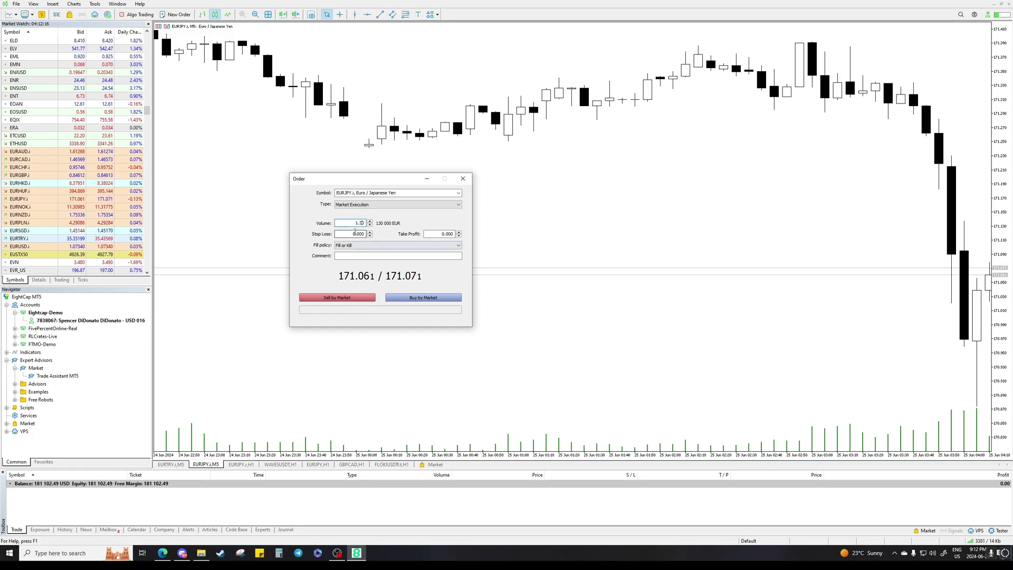
{"action": "left_click", "coordinate": [162, 552]}
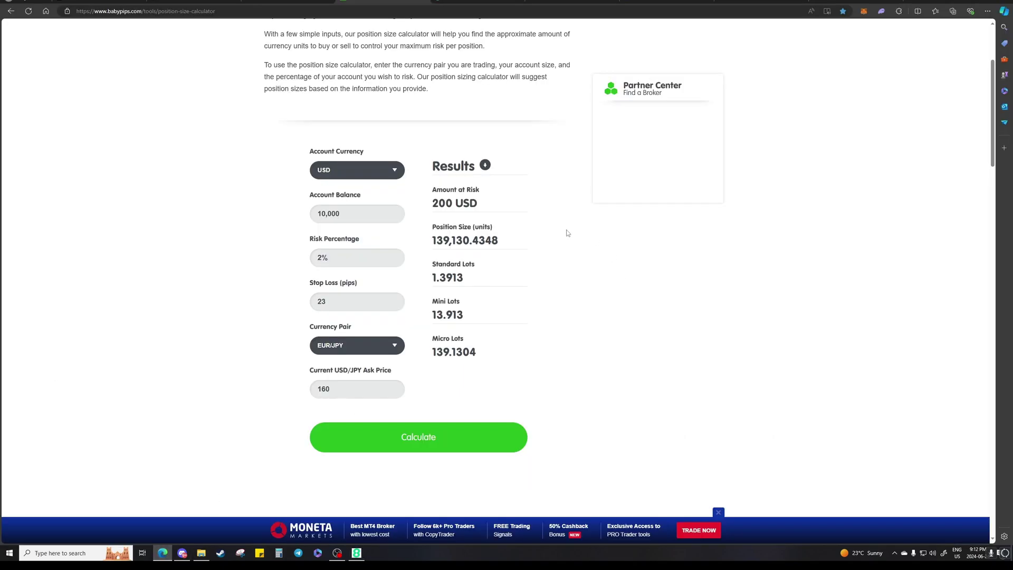
{"action": "key", "text": "ctrl+Tab"}
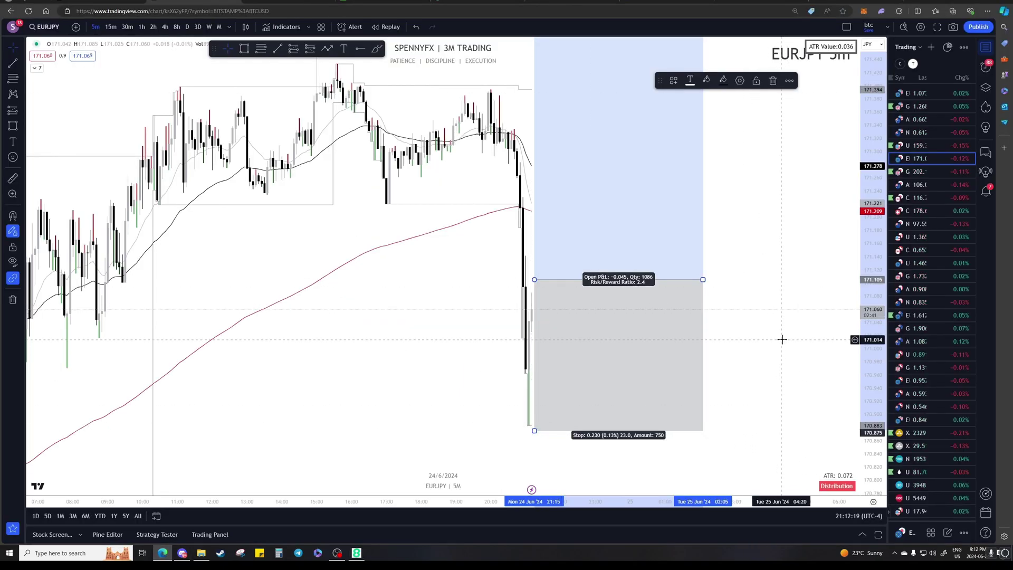
{"action": "left_click", "coordinate": [357, 553]}
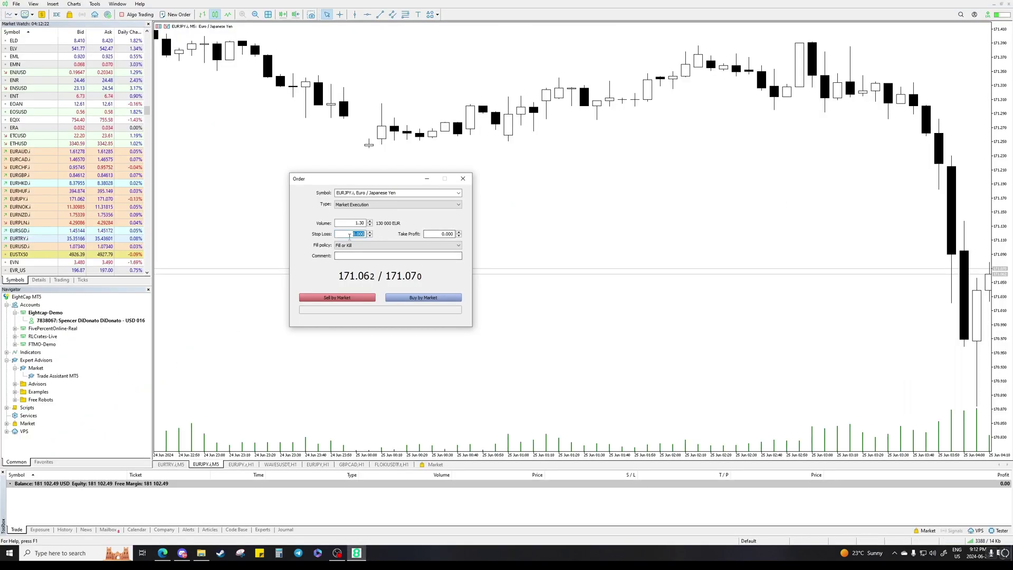
{"action": "type", "text": "170.87"}
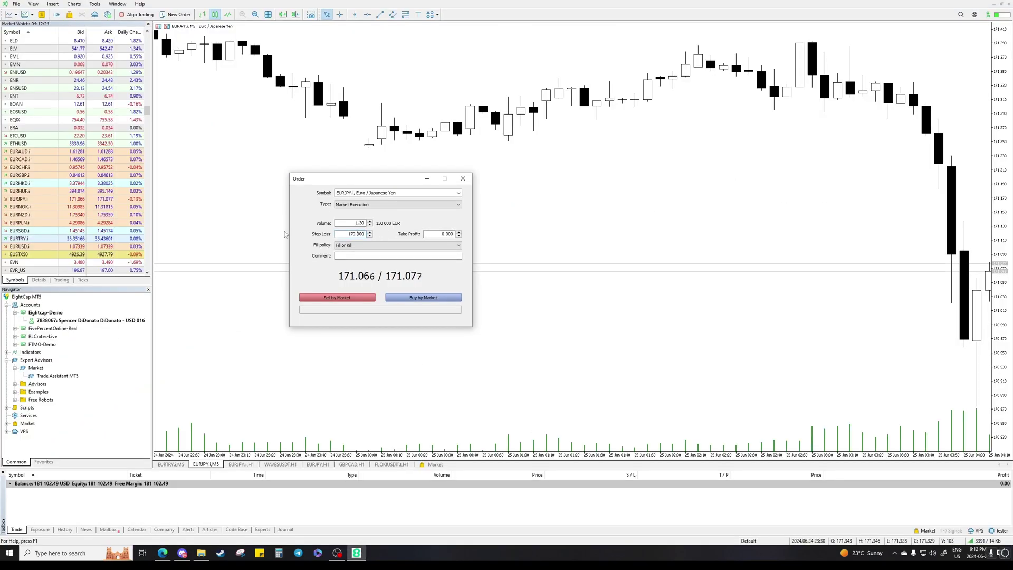
{"action": "type", "text": "5"}
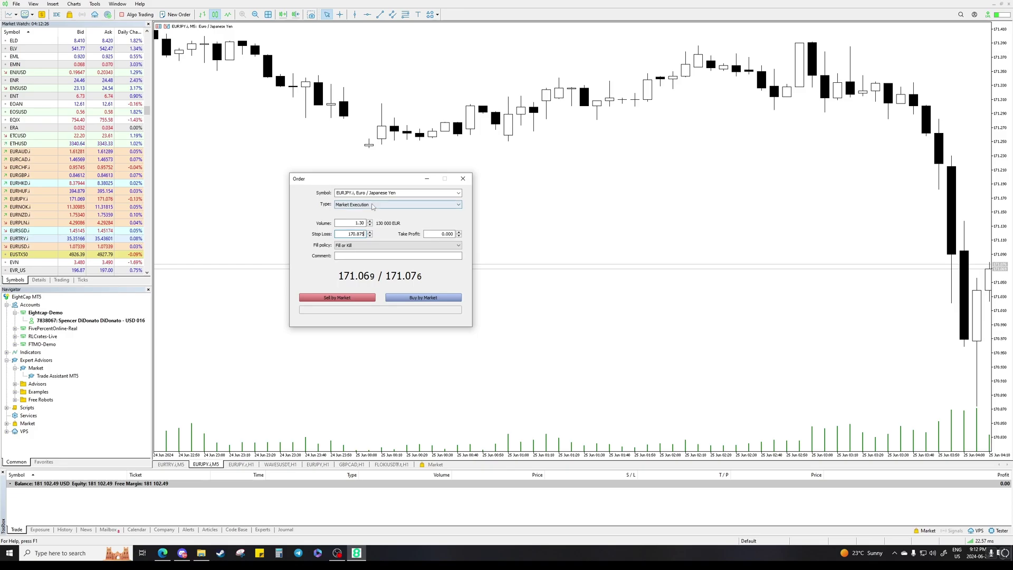
Change the EURJPY order to a pending Buy Stop order with a volume of 1.39.
{"action": "left_click", "coordinate": [362, 205]}
{"action": "left_click", "coordinate": [350, 218]}
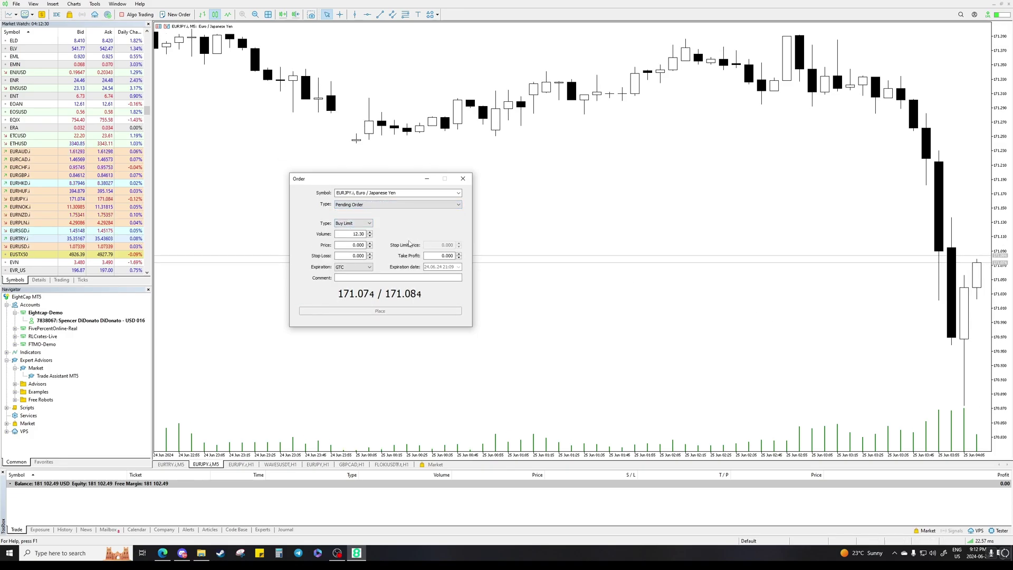
{"action": "left_click", "coordinate": [353, 223]}
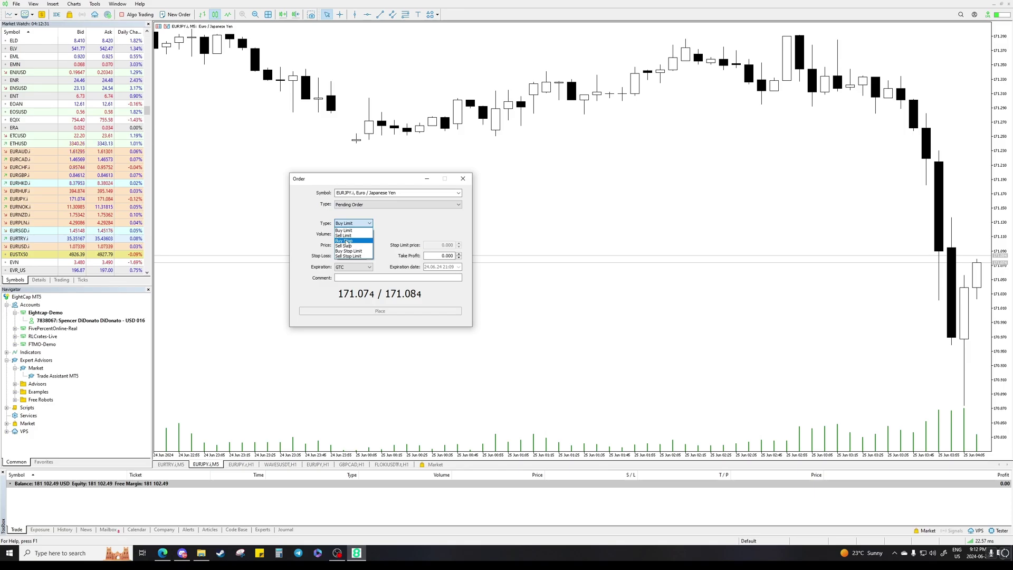
{"action": "left_click", "coordinate": [346, 241]}
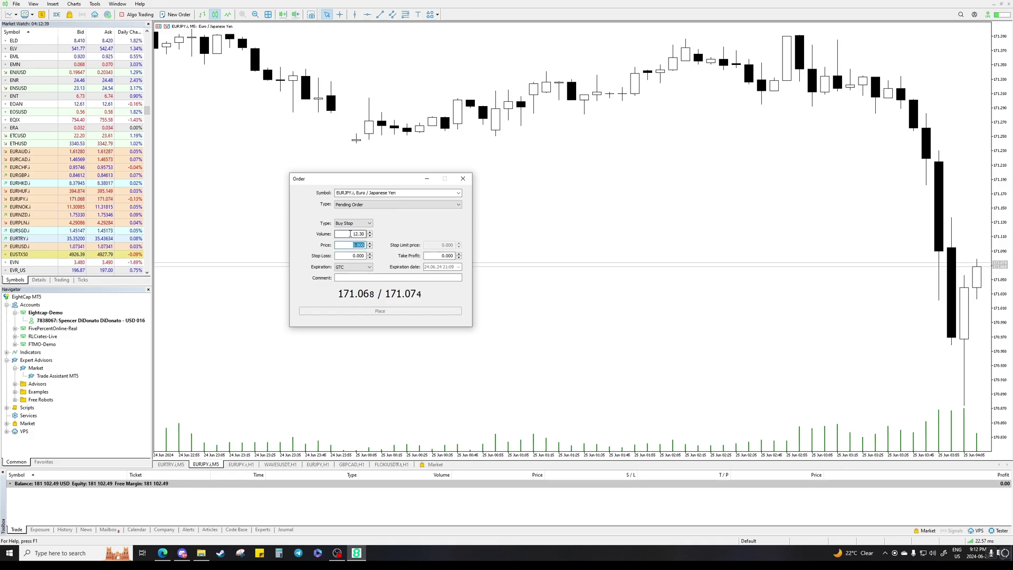
{"action": "key", "text": "Tab"}
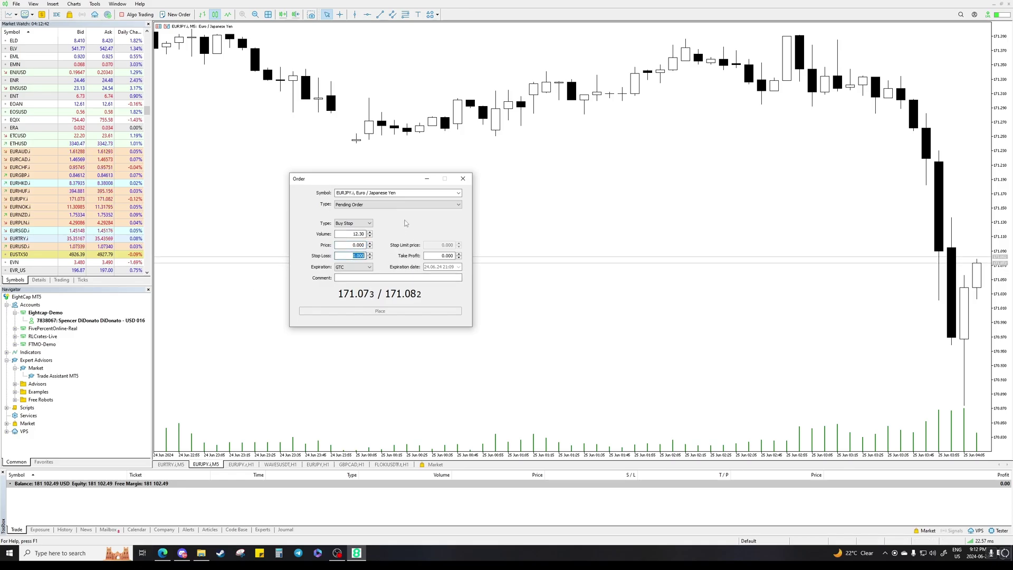
{"action": "left_click", "coordinate": [348, 237]}
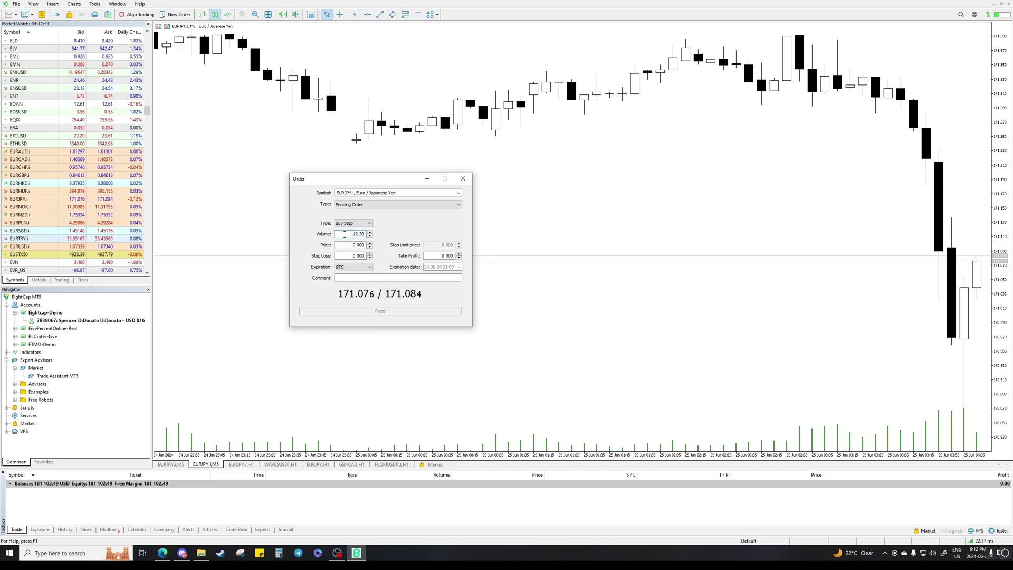
{"action": "type", "text": "1.00"}
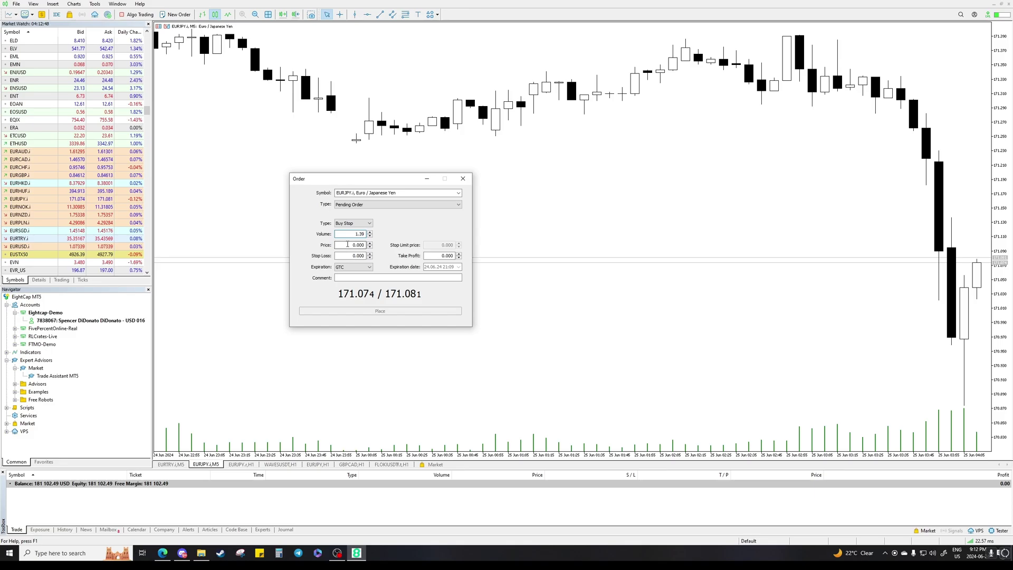
Set the Buy Stop's price to 171.105 and stop loss to 170.875 from the TradingView chart levels, and place the order.
{"action": "key", "text": "alt+Tab"}
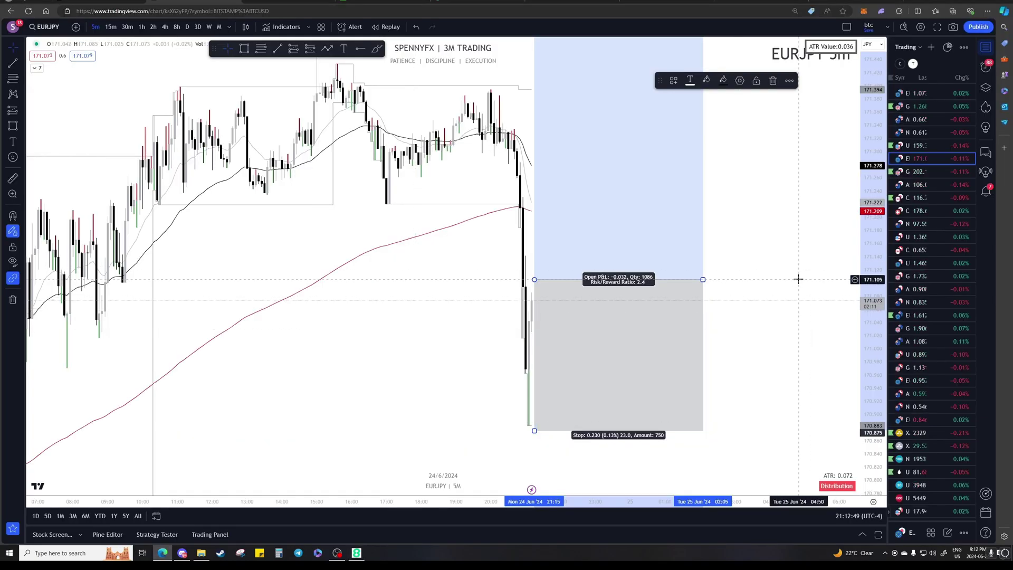
{"action": "left_click", "coordinate": [337, 553]}
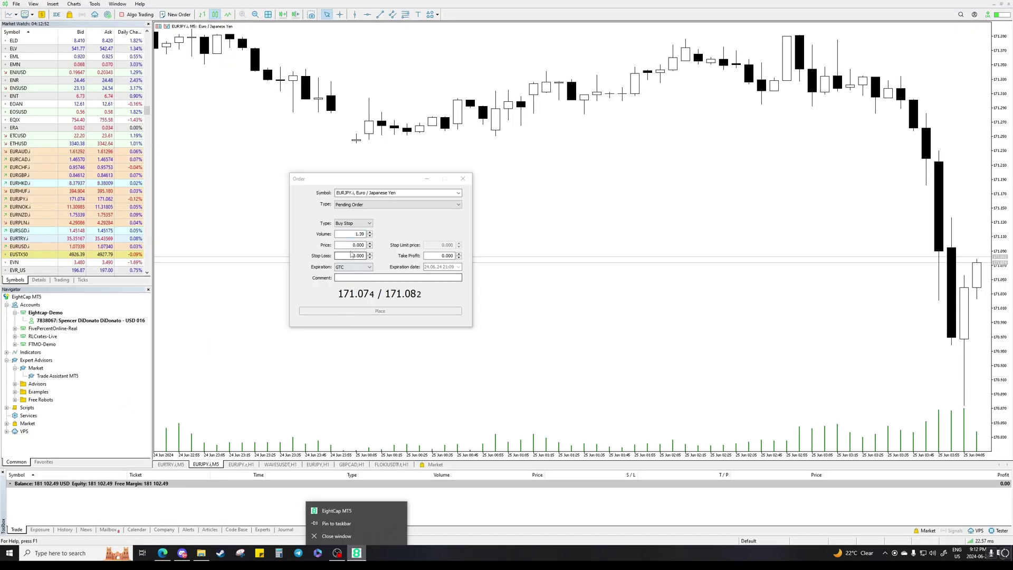
{"action": "type", "text": "171.105"}
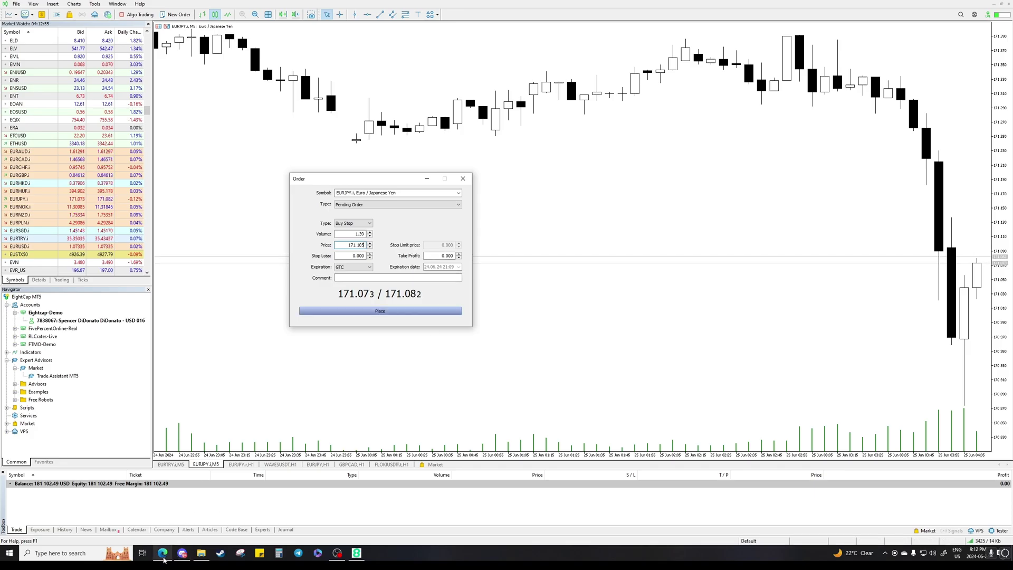
{"action": "key", "text": "alt+Tab"}
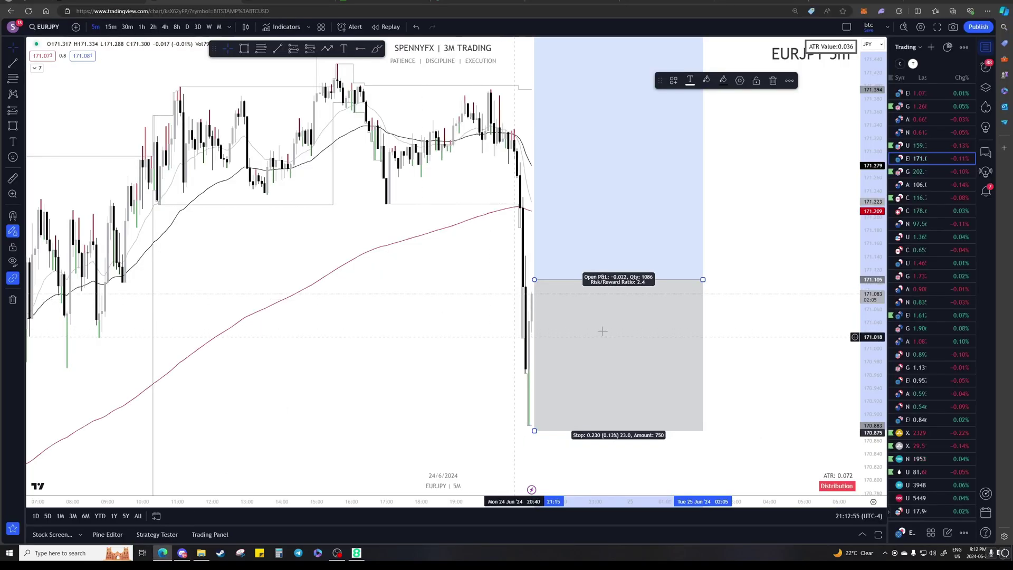
{"action": "double_click", "coordinate": [355, 256]}
{"action": "type", "text": "170.875"}
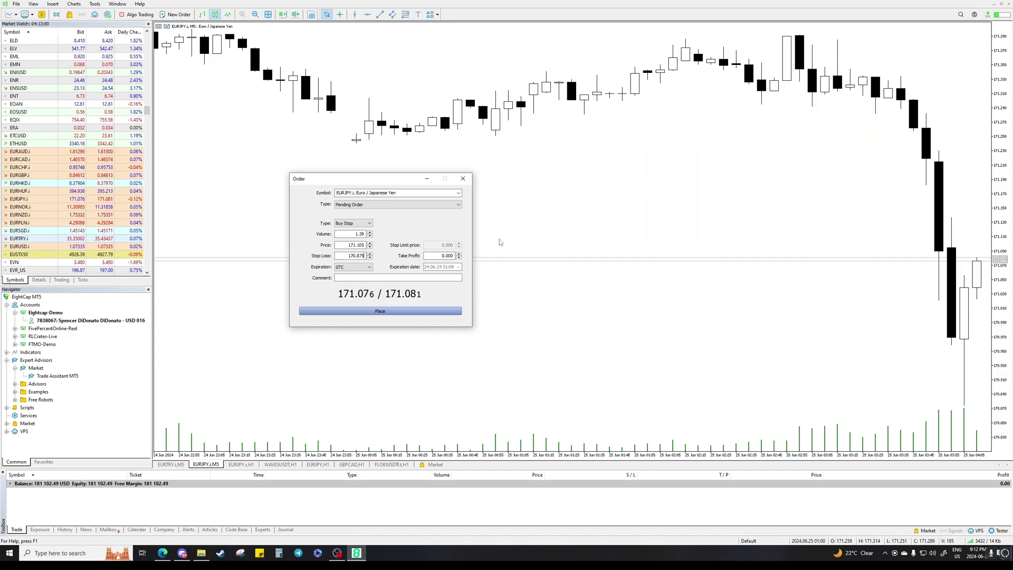
{"action": "left_click", "coordinate": [384, 310]}
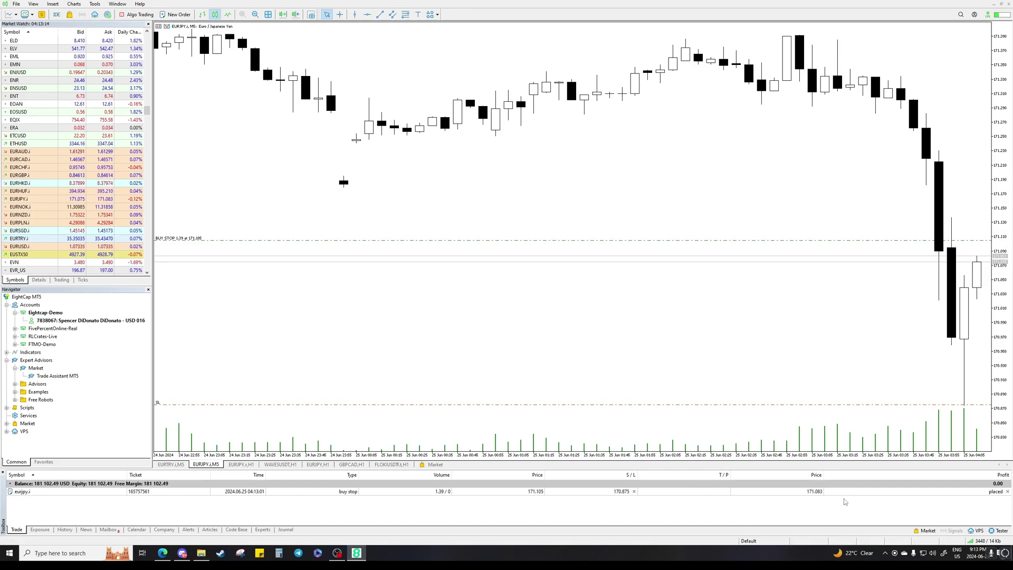
{"action": "double_click", "coordinate": [697, 495]}
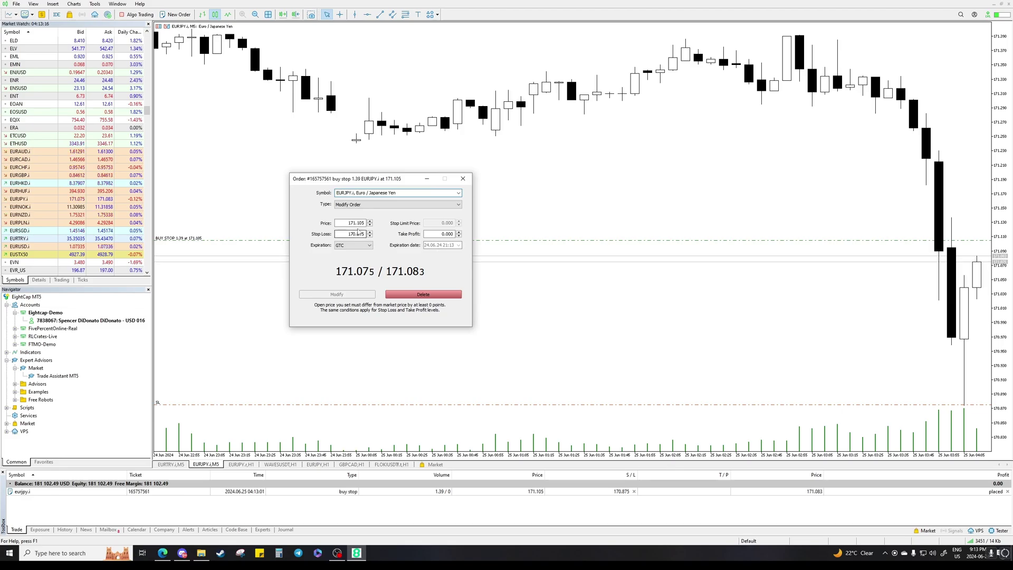
{"action": "double_click", "coordinate": [441, 233]}
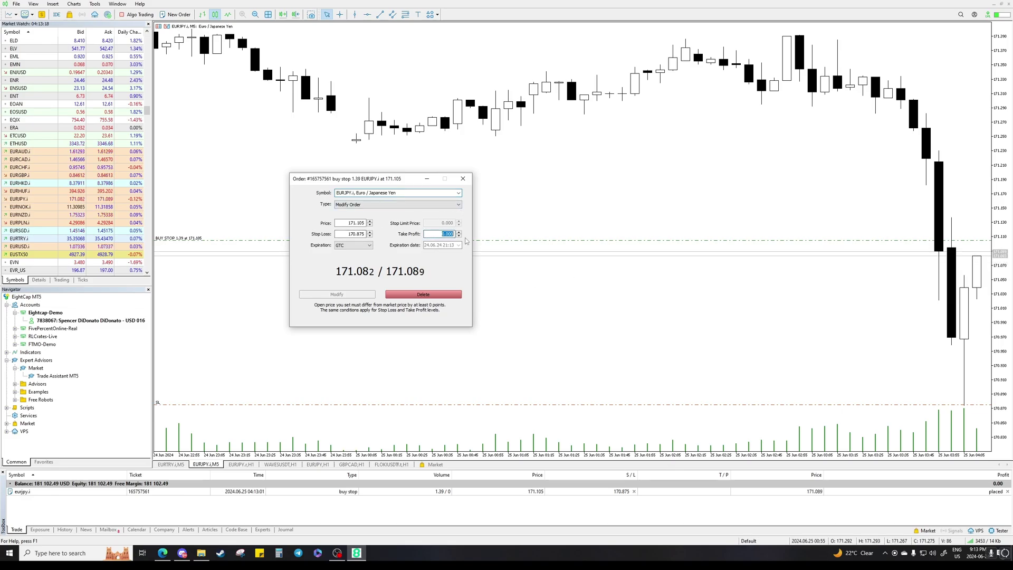
{"action": "key", "text": "Escape"}
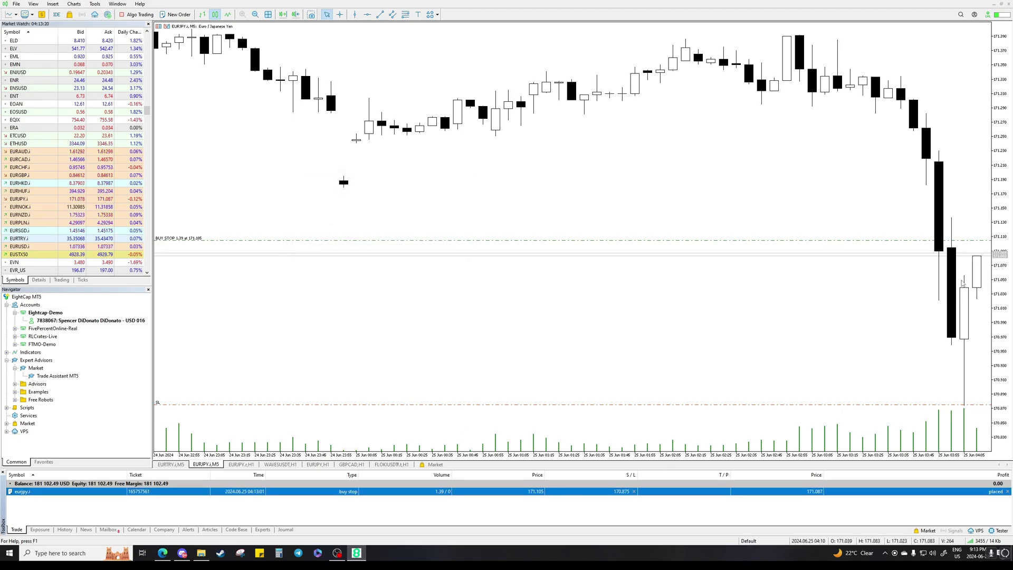
Lower the pending Buy Stop's entry line on the EURJPY chart to about 171.087, just above the current price.
{"action": "left_click_drag", "start_coordinate": [911, 241], "coordinate": [882, 251]}
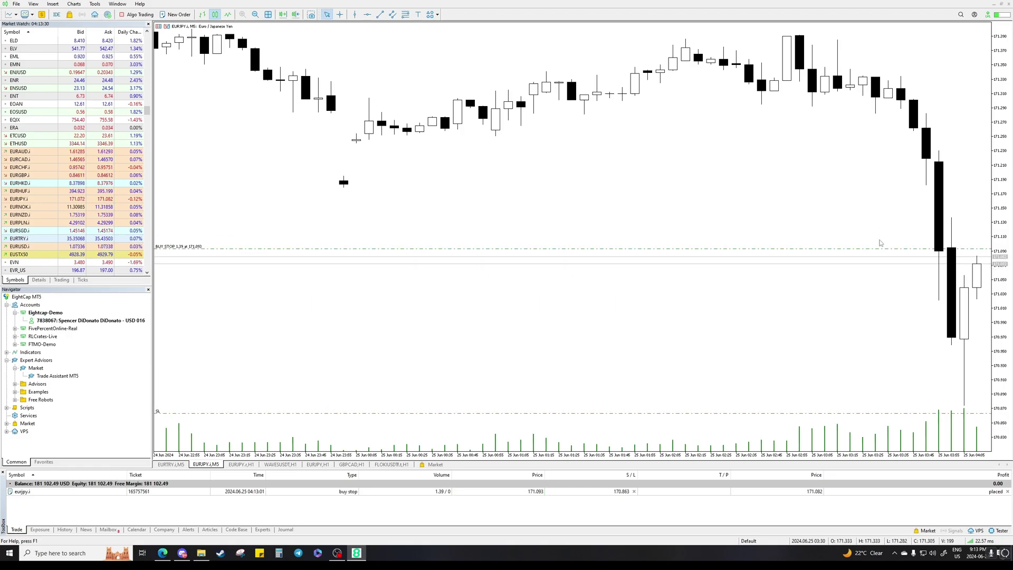
{"action": "left_click_drag", "start_coordinate": [910, 256], "coordinate": [902, 257]}
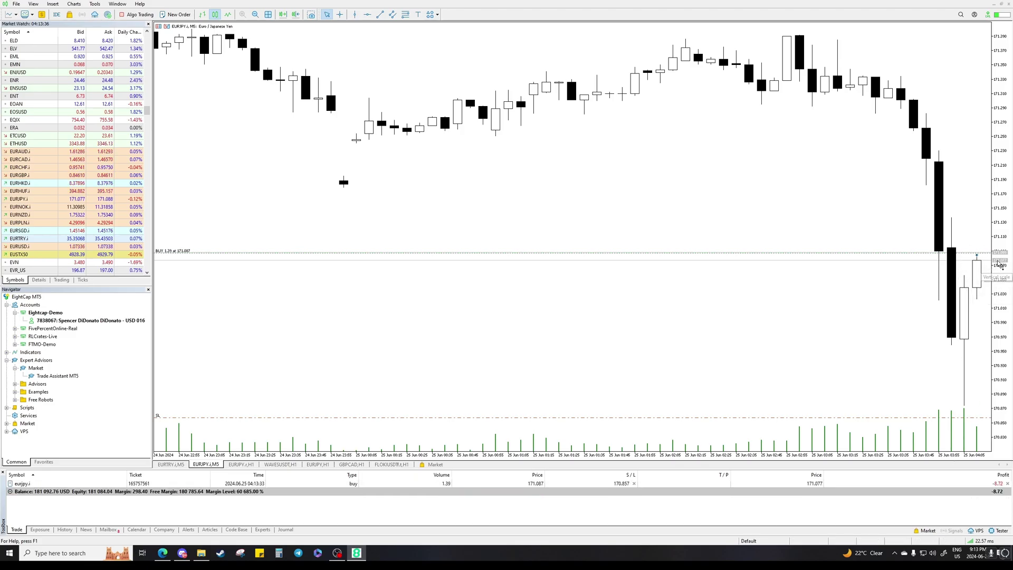
{"action": "mouse_move", "coordinate": [980, 265]}
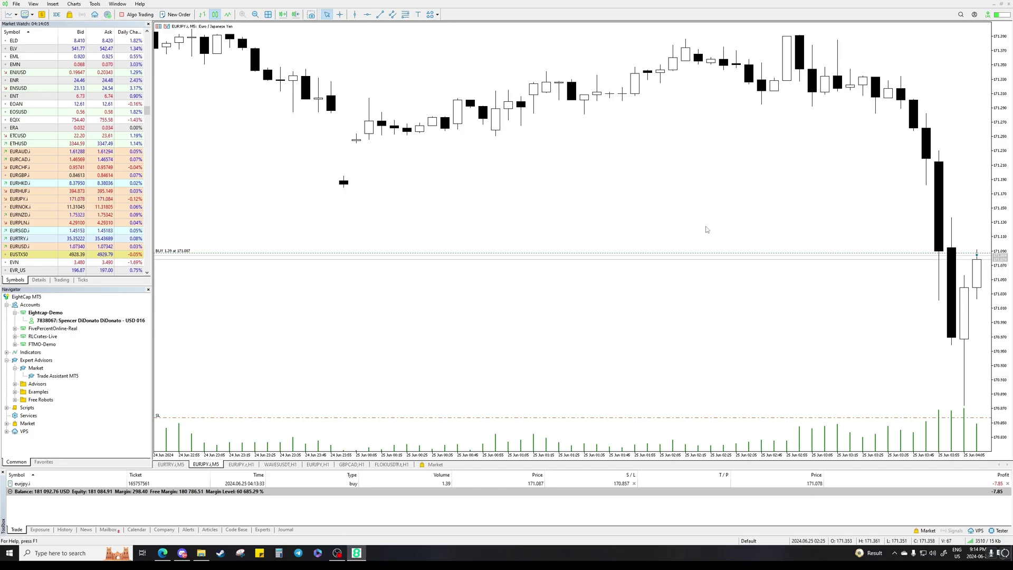
Add a take profit at about 171.417 to the open EURJPY buy position directly on the chart.
{"action": "middle_click", "coordinate": [911, 65]}
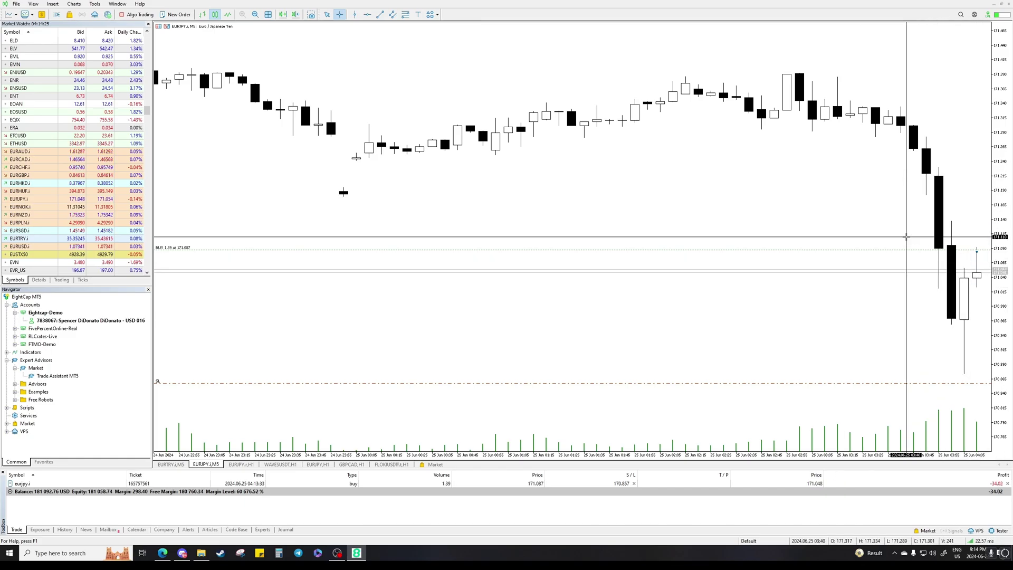
{"action": "key", "text": "Escape"}
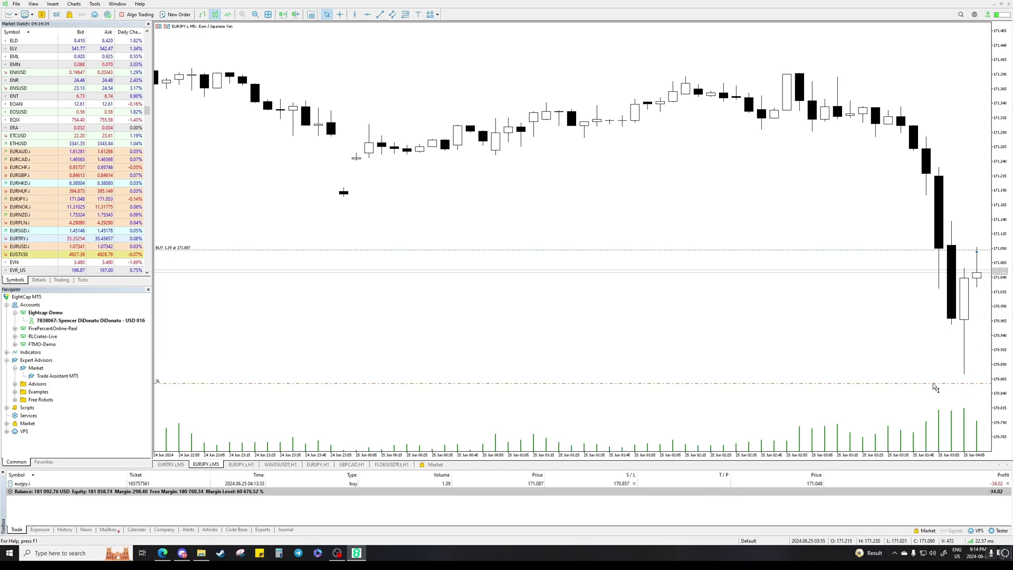
{"action": "left_click_drag", "start_coordinate": [838, 252], "coordinate": [824, 59]}
{"action": "scroll", "coordinate": [754, 274], "scroll_direction": "up", "scroll_amount": 1}
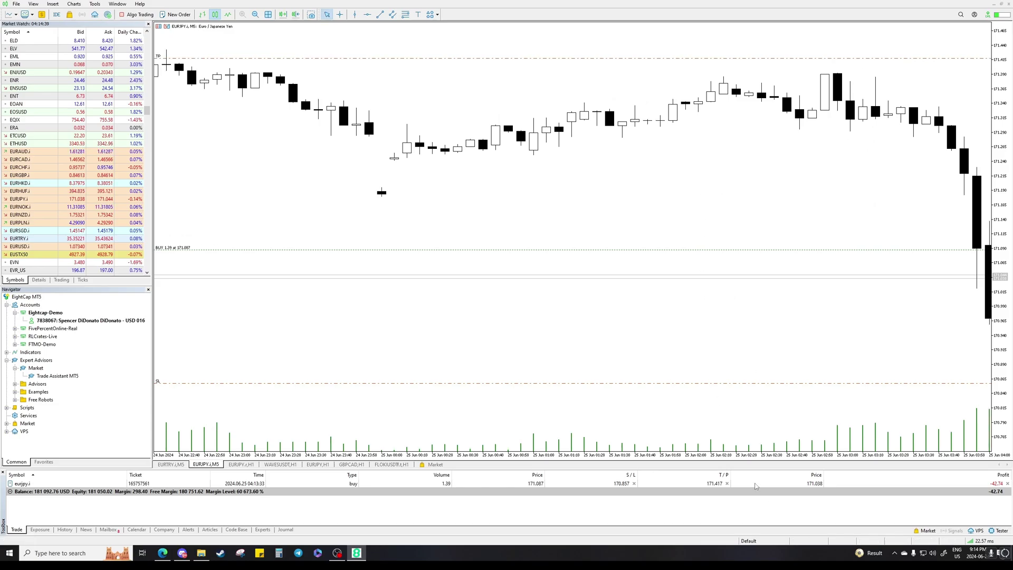
Check the open EURJPY position's order settings and close the position.
{"action": "double_click", "coordinate": [689, 485]}
{"action": "left_click", "coordinate": [471, 172]}
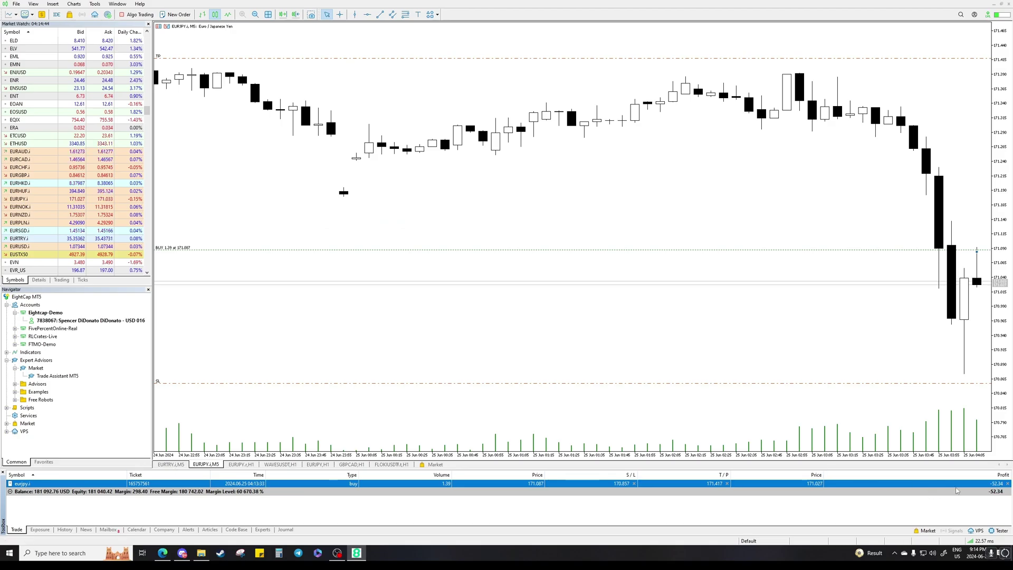
{"action": "left_click", "coordinate": [1008, 483]}
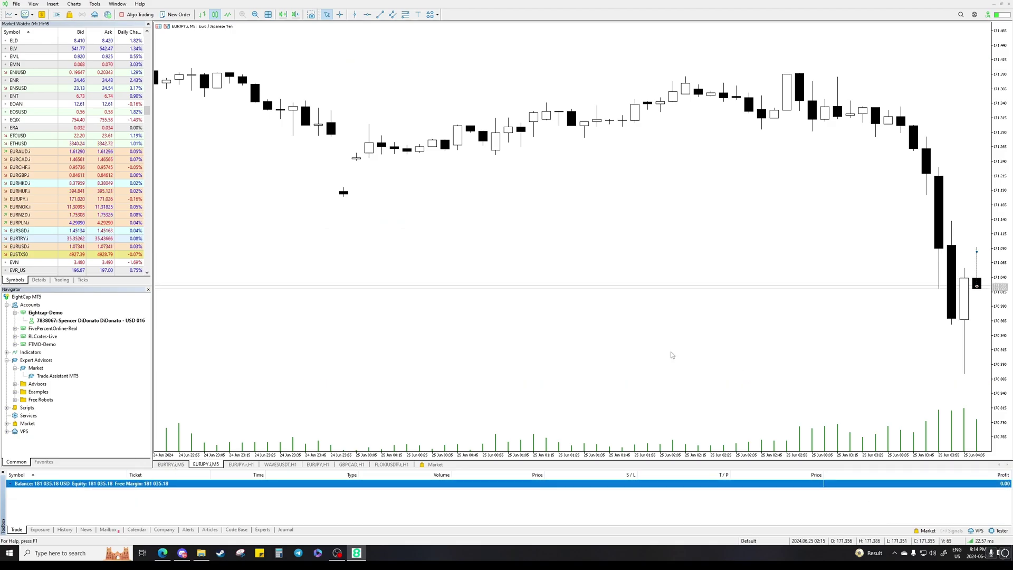
{"action": "left_click", "coordinate": [740, 372]}
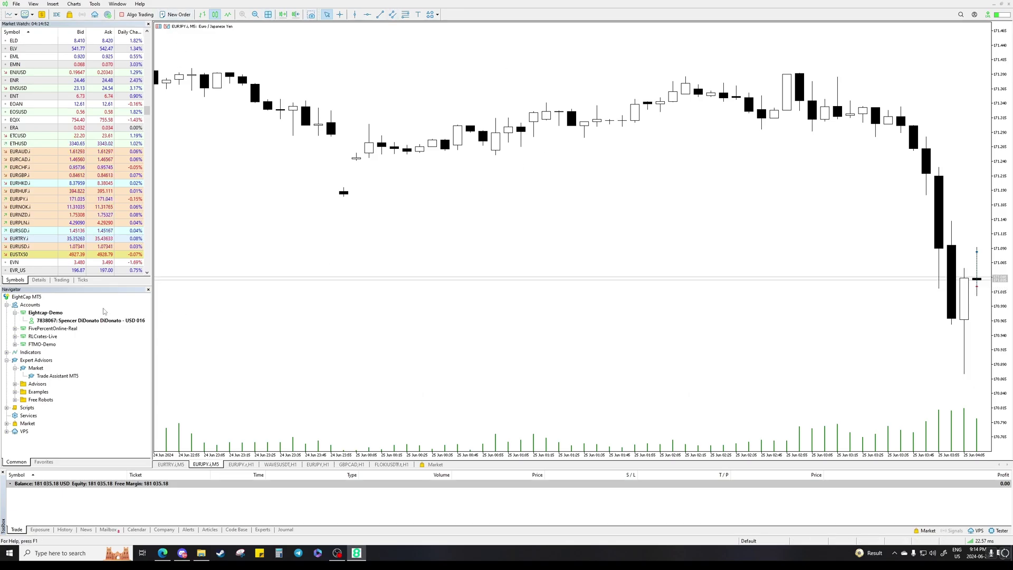
Check the Eightcap-Demo account in the account list and display the account's trade history.
{"action": "left_click", "coordinate": [14, 313]}
{"action": "left_click", "coordinate": [15, 313]}
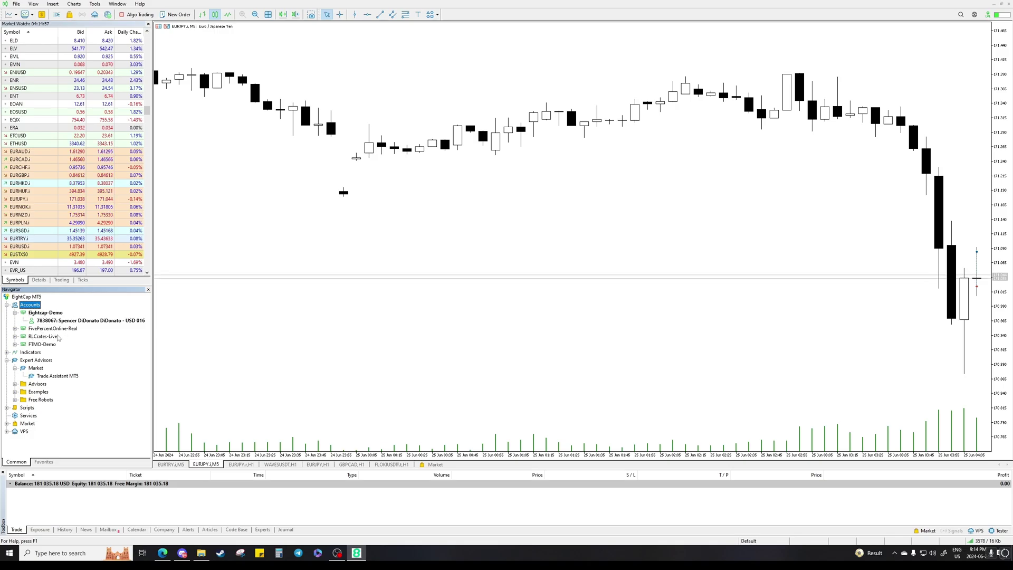
{"action": "left_click", "coordinate": [98, 486]}
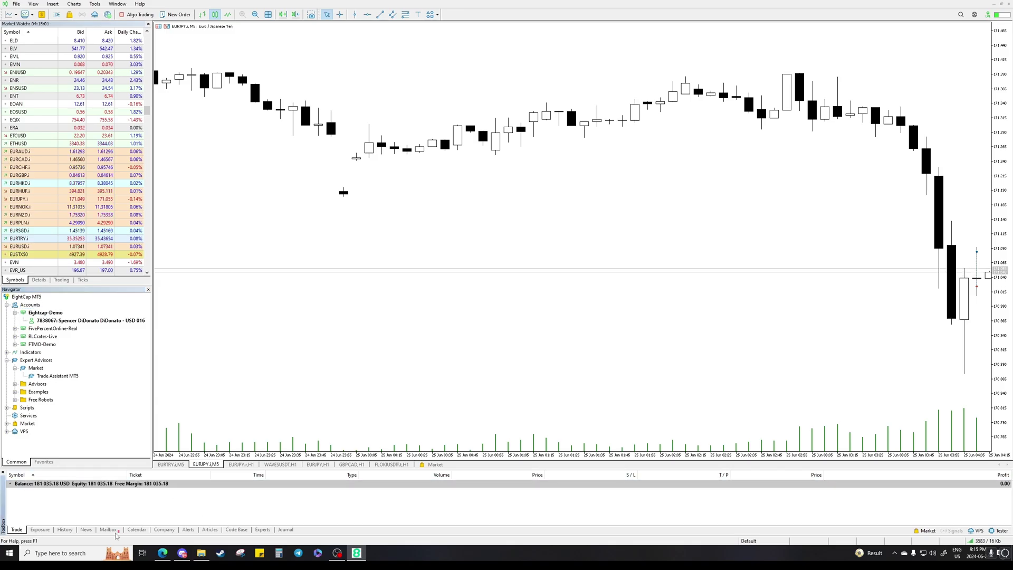
{"action": "left_click", "coordinate": [64, 529]}
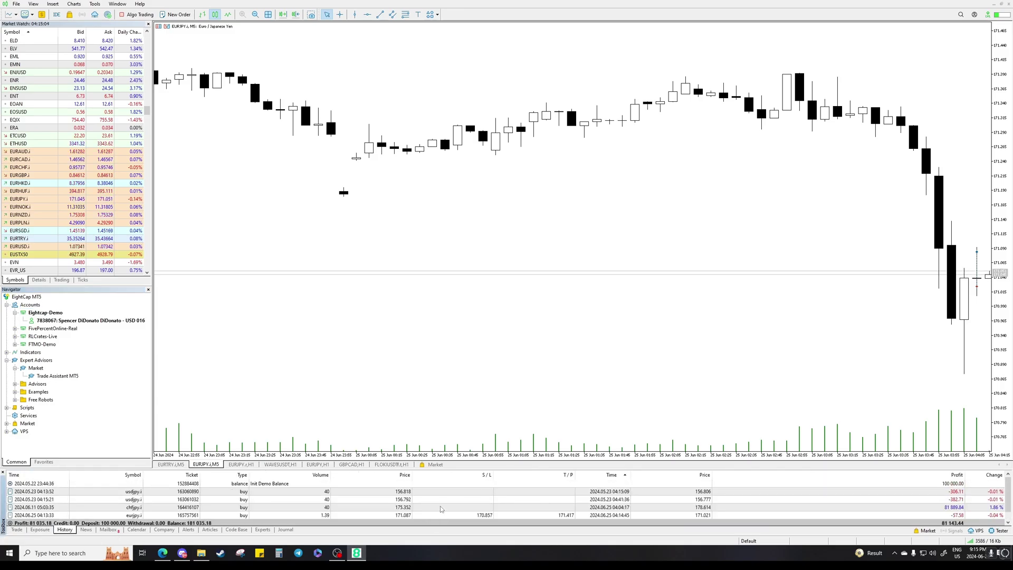
Return to the account's open trades list, and switch to the browser to examine the EUR/JPY position size results in the BabyPips calculator.
{"action": "left_click", "coordinate": [16, 530]}
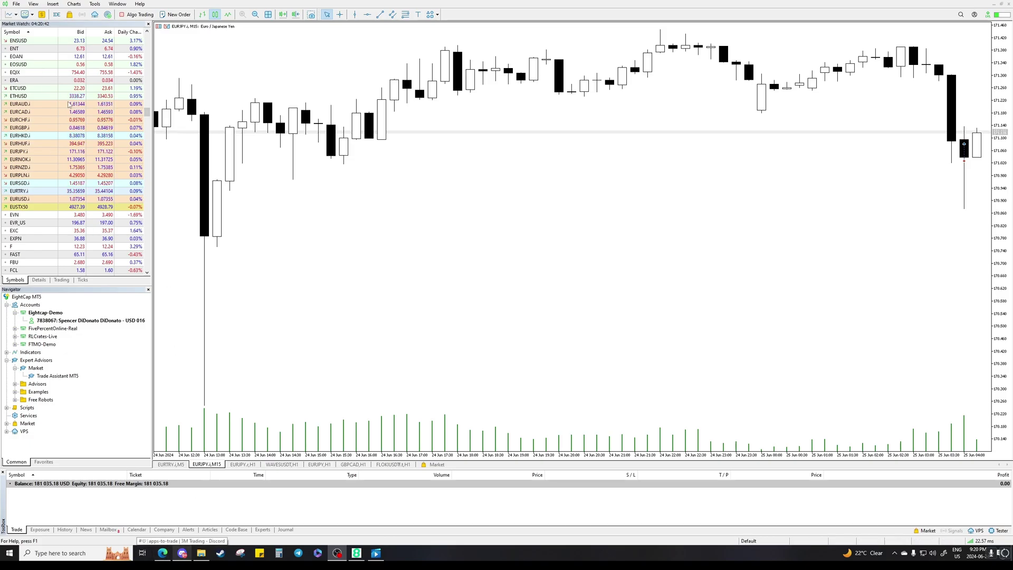
{"action": "left_click", "coordinate": [162, 553]}
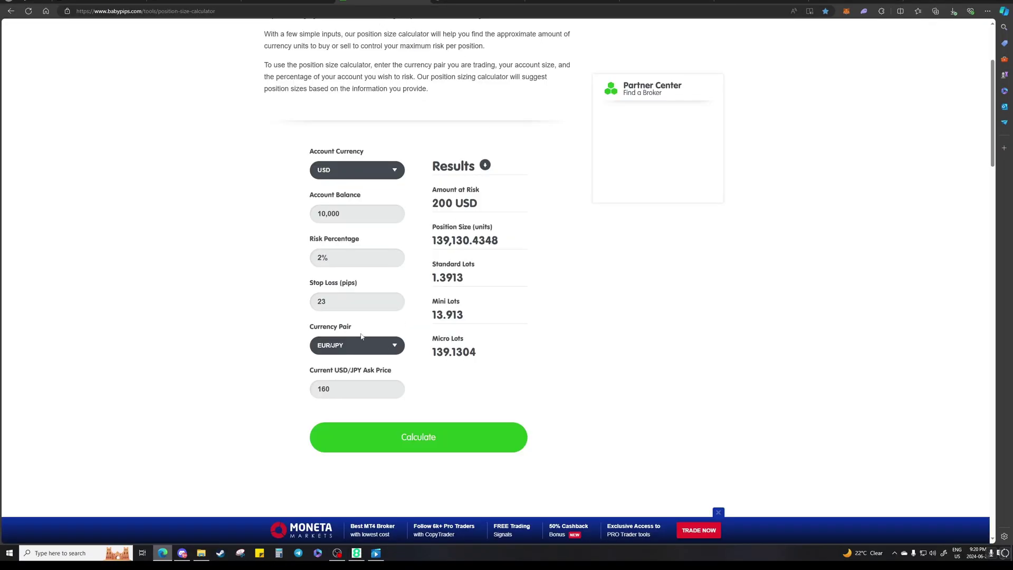
{"action": "left_click_drag", "start_coordinate": [425, 221], "coordinate": [482, 290]}
{"action": "left_click", "coordinate": [457, 400]}
In the Crypto Position Size Calculator, calculate the size for a 10000 USD balance, 2% risk, entry 45 and stop loss 44, and copy it.
{"action": "left_click", "coordinate": [298, 1]}
{"action": "left_click_drag", "start_coordinate": [414, 72], "coordinate": [640, 79]}
{"action": "left_click", "coordinate": [756, 103]}
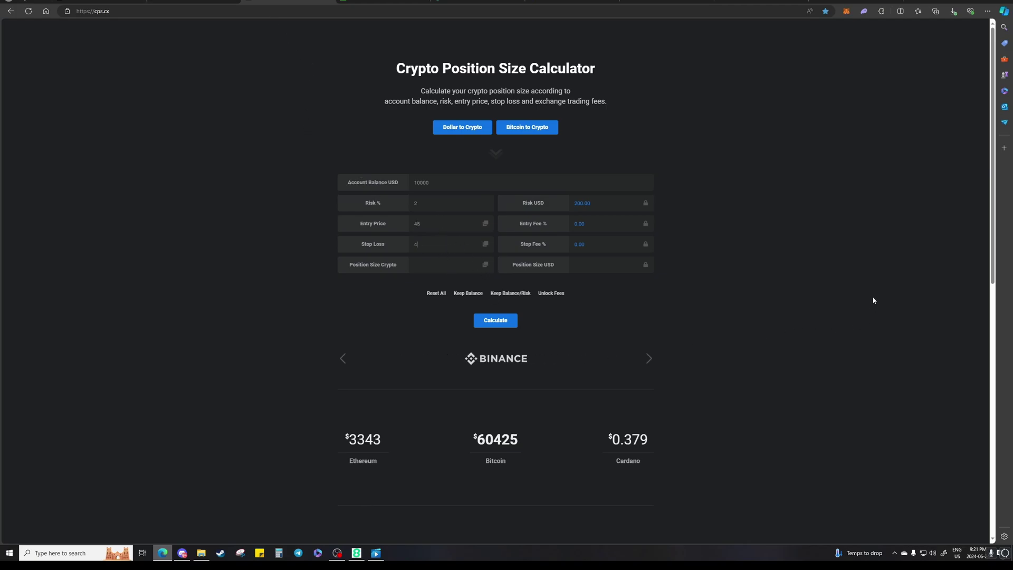
{"action": "left_click", "coordinate": [506, 321]}
{"action": "left_click", "coordinate": [484, 264]}
{"action": "left_click_drag", "start_coordinate": [453, 266], "coordinate": [411, 267]}
{"action": "key", "text": "ctrl+c"}
{"action": "left_click", "coordinate": [416, 274]}
Switch to MetaTrader 5 and open a new order window for EURJPY from its chart.
{"action": "left_click", "coordinate": [356, 553]}
{"action": "right_click", "coordinate": [340, 172]}
{"action": "mouse_move", "coordinate": [380, 186]}
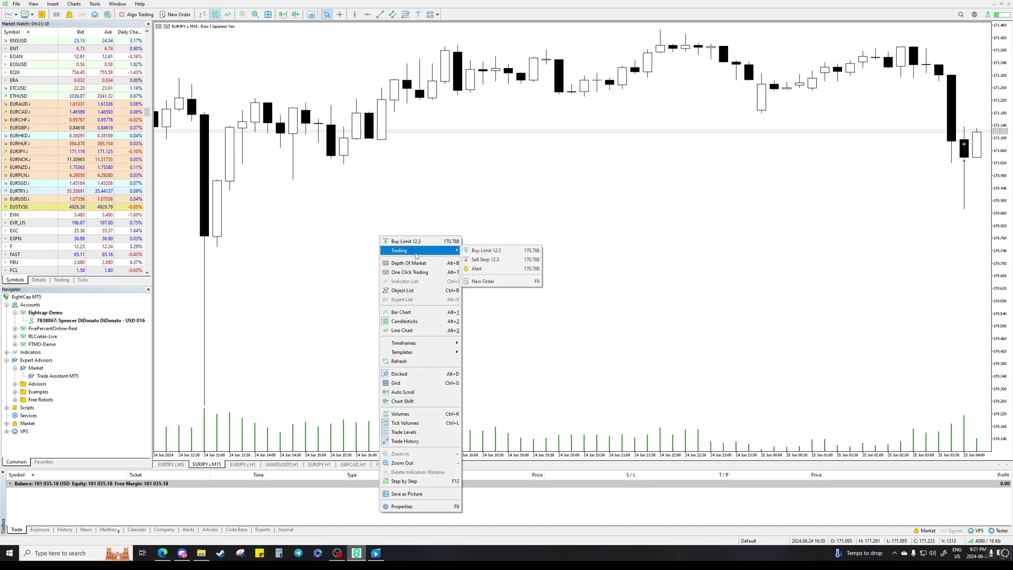
{"action": "left_click", "coordinate": [517, 220]}
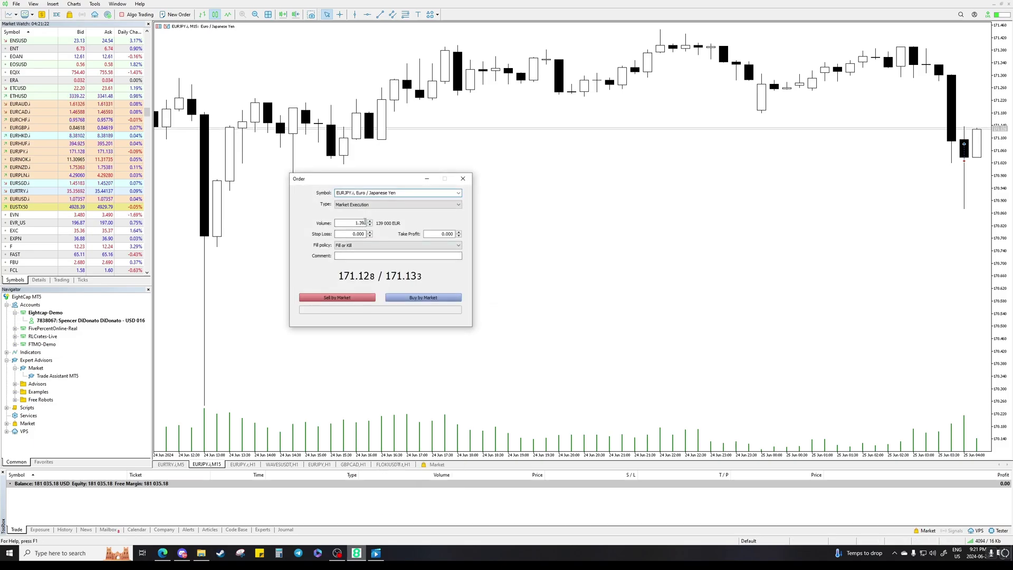
Review the crypto calculator's position size again and select the volume value in the EURJPY order window in MetaTrader 5.
{"action": "left_click", "coordinate": [182, 553]}
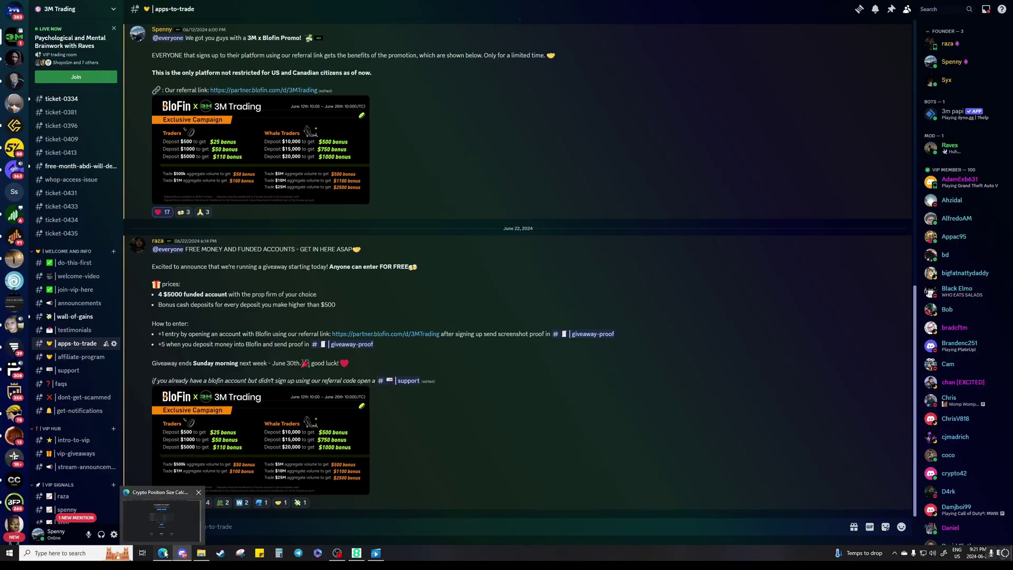
{"action": "left_click", "coordinate": [163, 553]}
{"action": "mouse_move", "coordinate": [372, 553]}
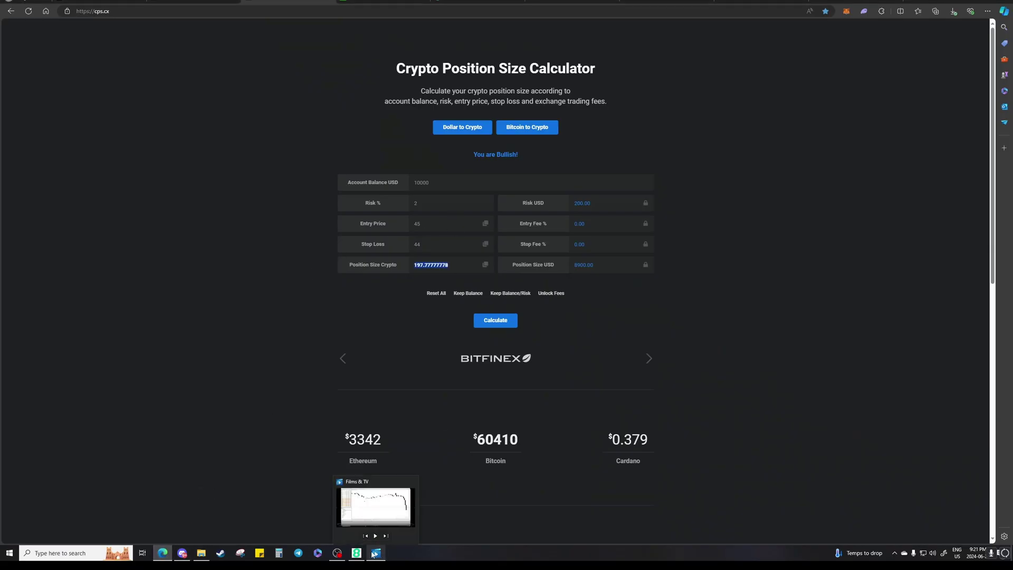
{"action": "left_click", "coordinate": [376, 553]}
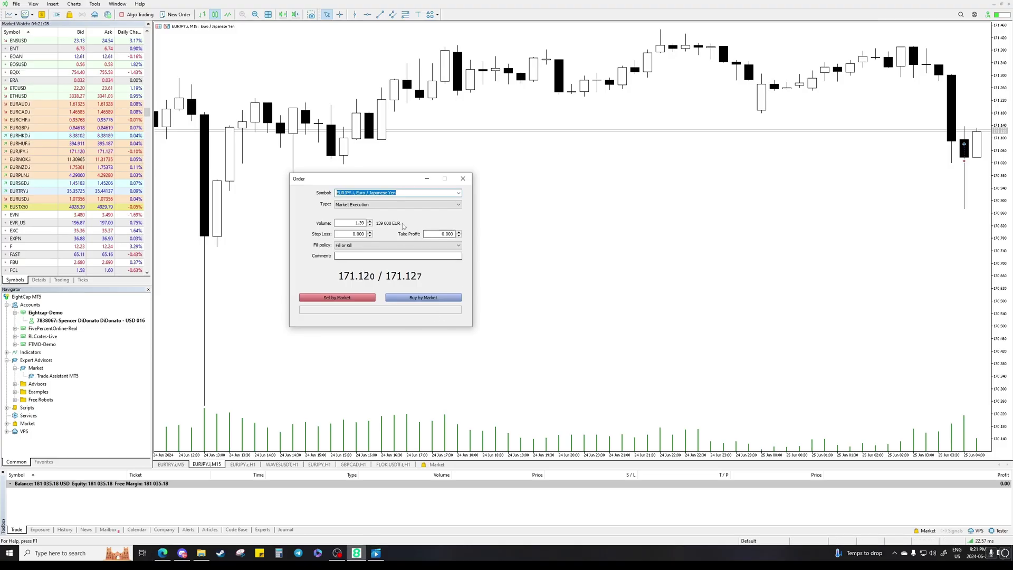
{"action": "double_click", "coordinate": [360, 223]}
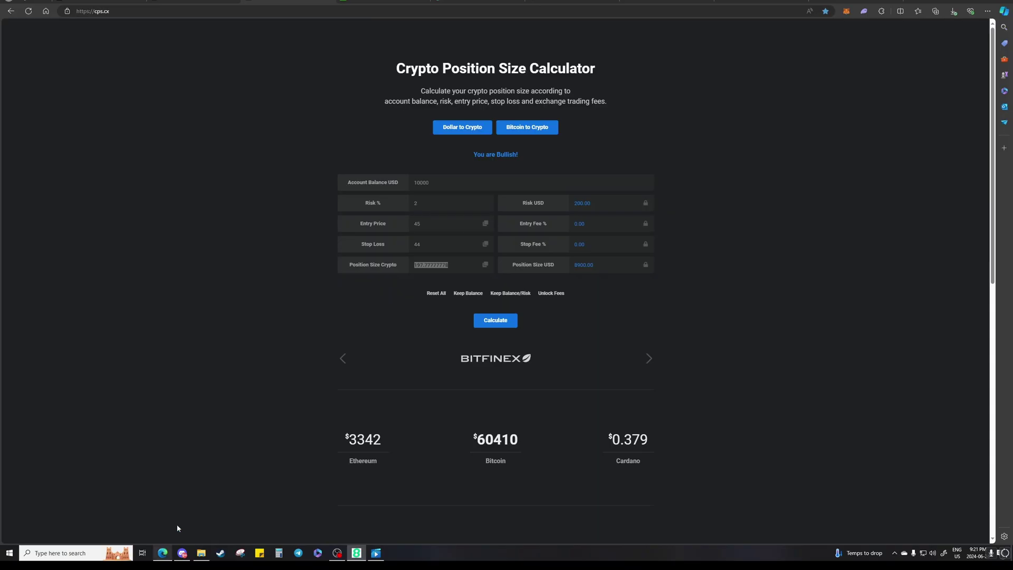
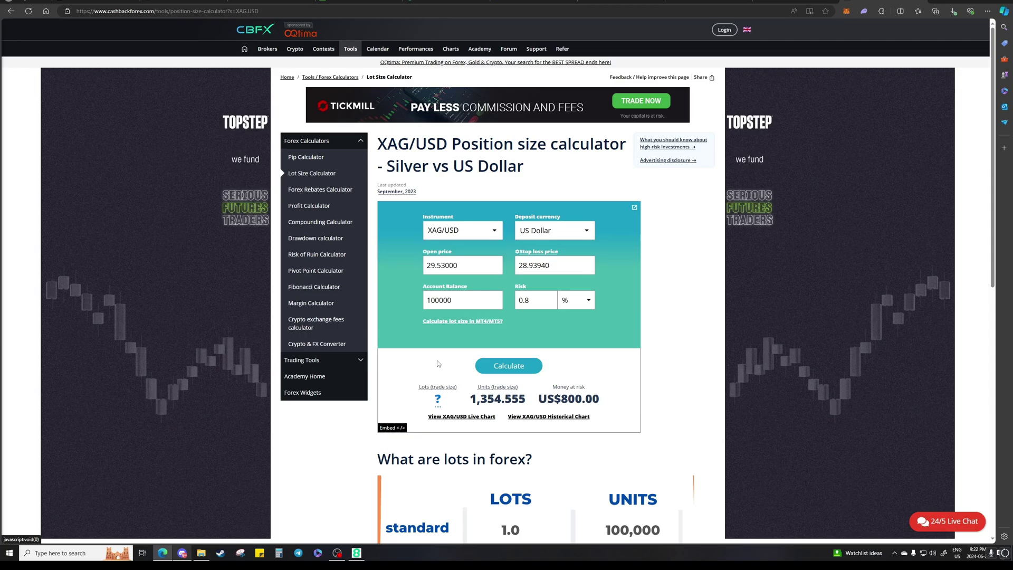
Reveal the contract size setting in the XAG/USD calculator and look up XAGUSD's contract size in its MetaTrader 5 specification.
{"action": "left_click", "coordinate": [437, 398]}
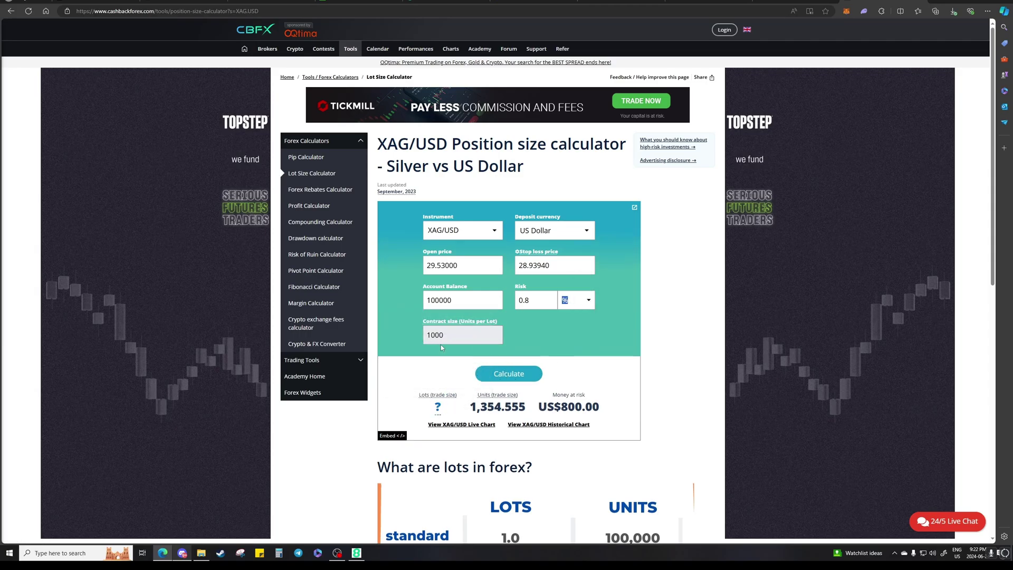
{"action": "left_click", "coordinate": [357, 552]}
{"action": "left_click_drag", "start_coordinate": [144, 119], "coordinate": [142, 258]}
{"action": "right_click", "coordinate": [25, 240]}
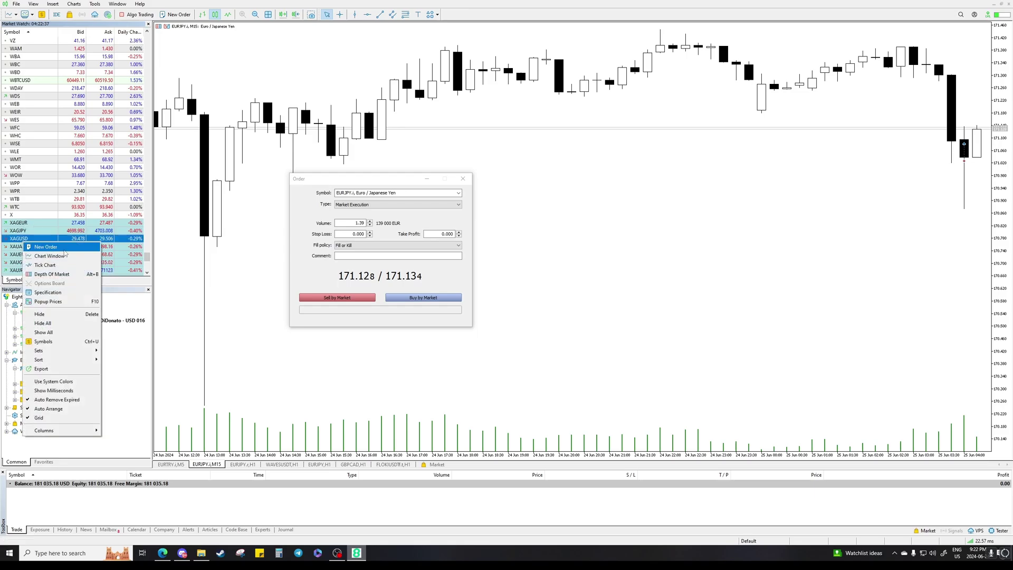
{"action": "left_click", "coordinate": [52, 293]}
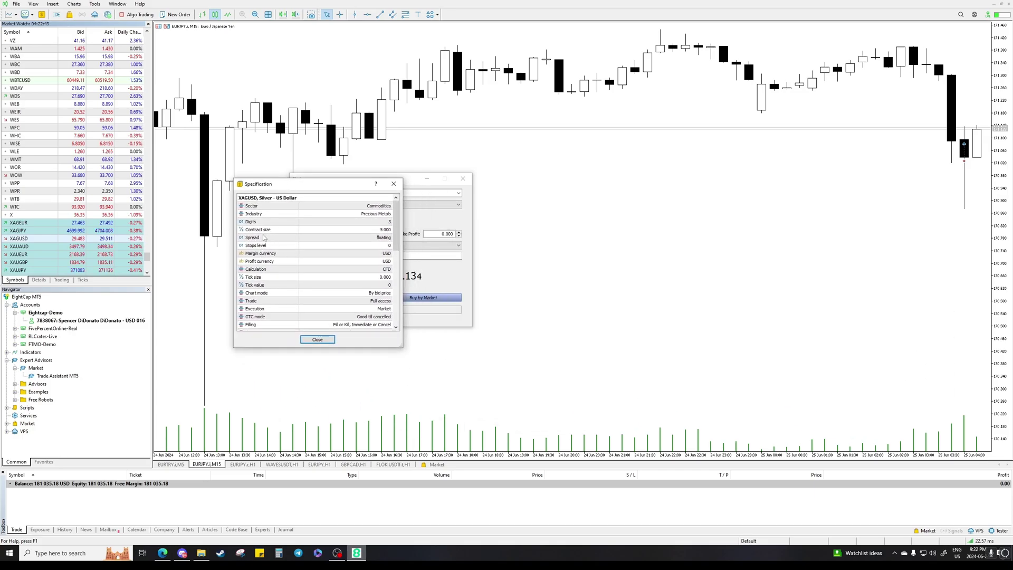
{"action": "left_click", "coordinate": [263, 237]}
{"action": "left_click", "coordinate": [352, 230]}
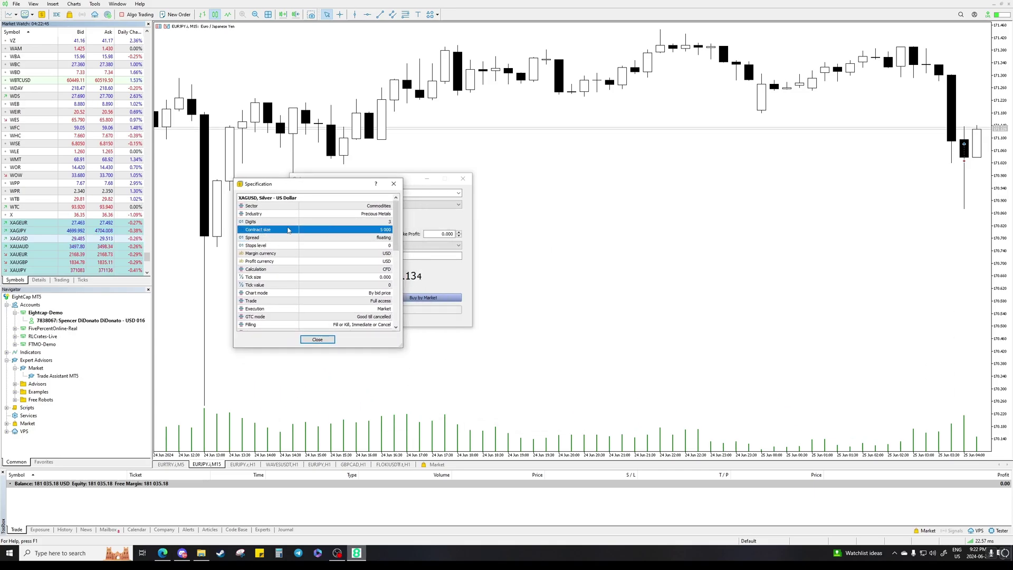
{"action": "left_click", "coordinate": [330, 339]}
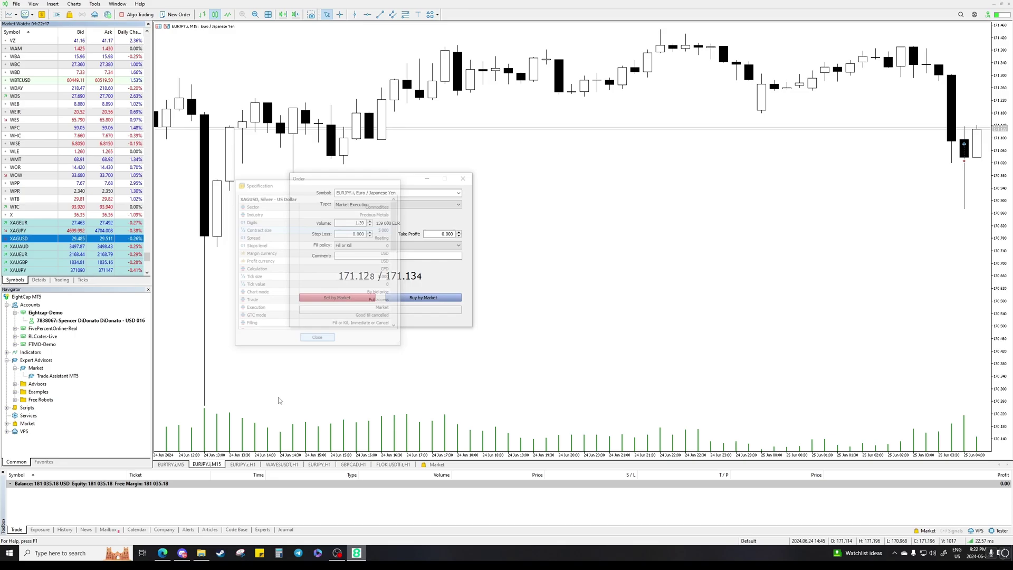
Back in the browser, set the XAG/USD calculator's contract size to 5000 and check the resulting lot size.
{"action": "left_click", "coordinate": [162, 552]}
{"action": "double_click", "coordinate": [446, 335]}
{"action": "type", "text": "5000"}
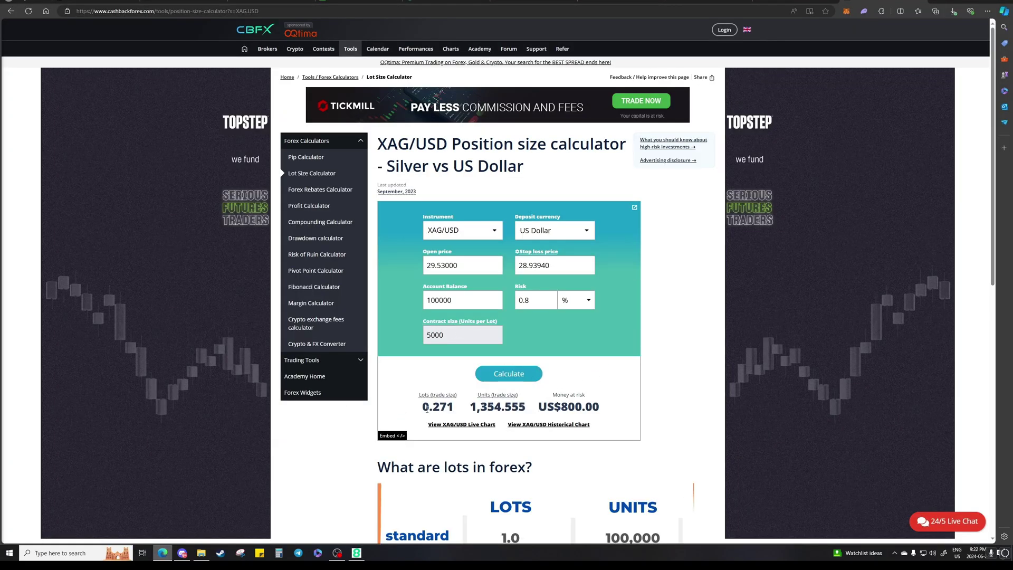
{"action": "left_click_drag", "start_coordinate": [422, 410], "coordinate": [452, 407]}
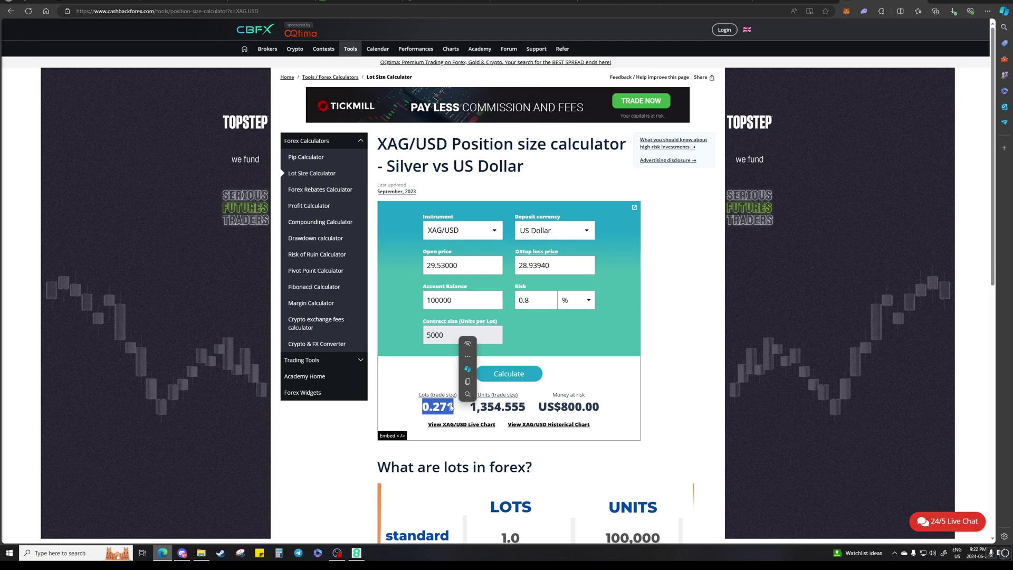
{"action": "left_click", "coordinate": [400, 400]}
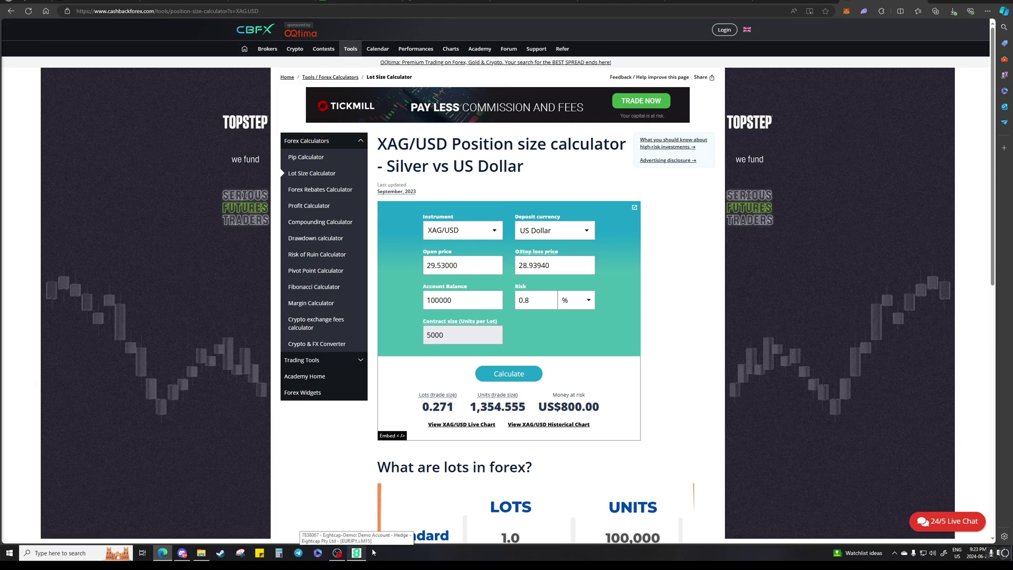
Switch to MetaTrader 5 and set the EURJPY chart's timeframe to M15.
{"action": "left_click", "coordinate": [356, 552]}
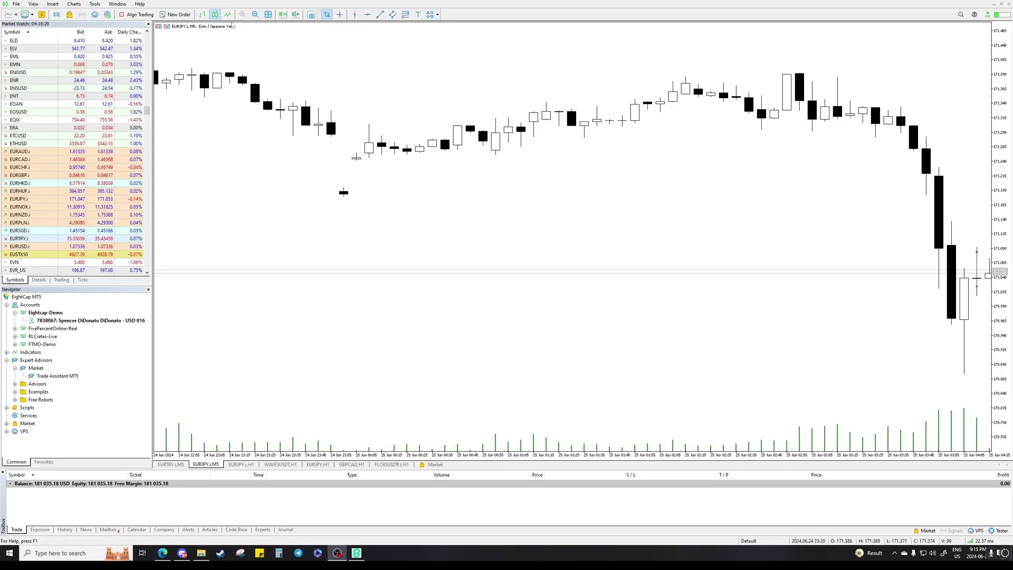
{"action": "left_click", "coordinate": [73, 4]}
{"action": "left_click", "coordinate": [190, 34]}
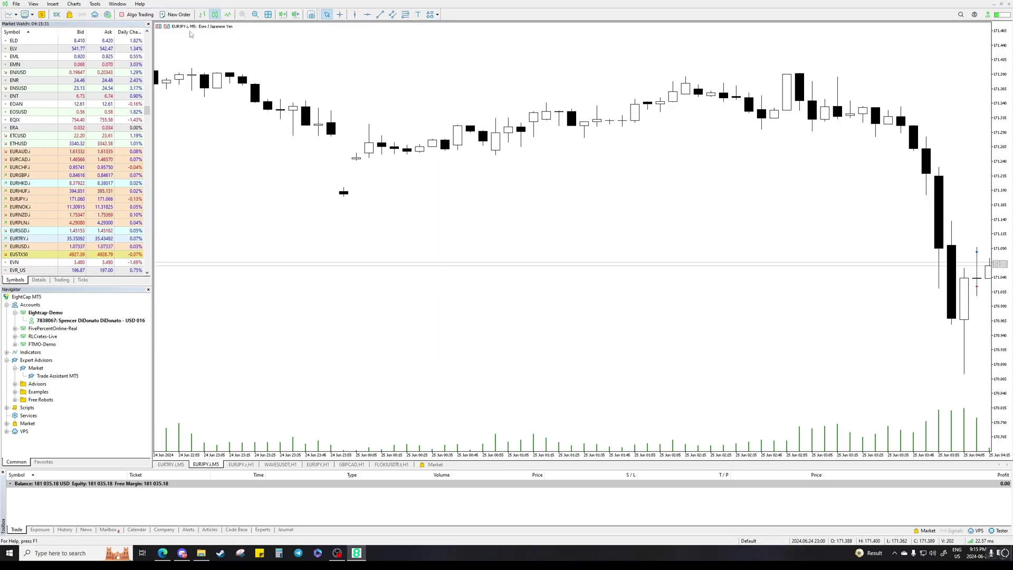
{"action": "left_click", "coordinate": [74, 4]}
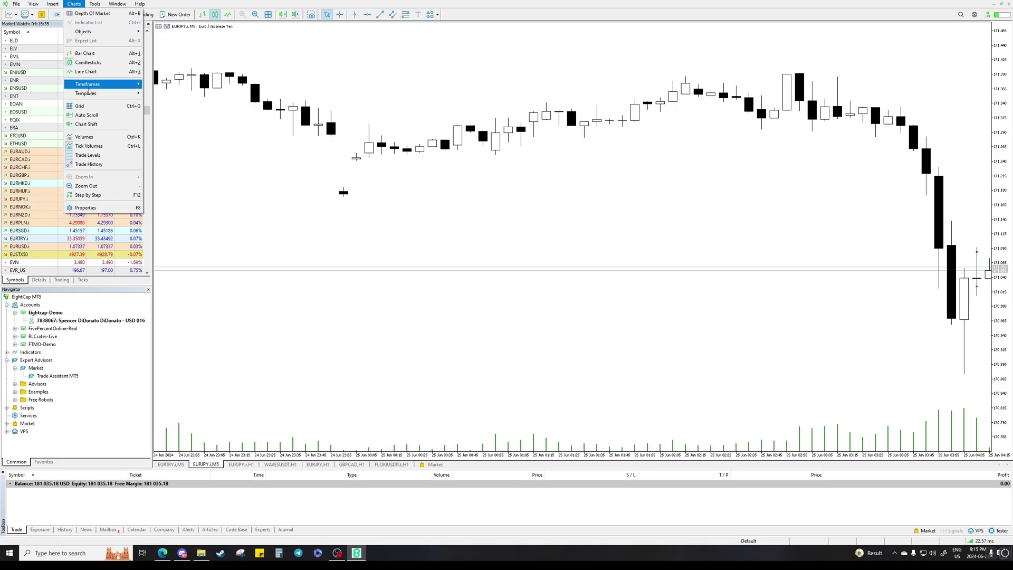
{"action": "mouse_move", "coordinate": [121, 84]}
{"action": "left_click", "coordinate": [161, 102]}
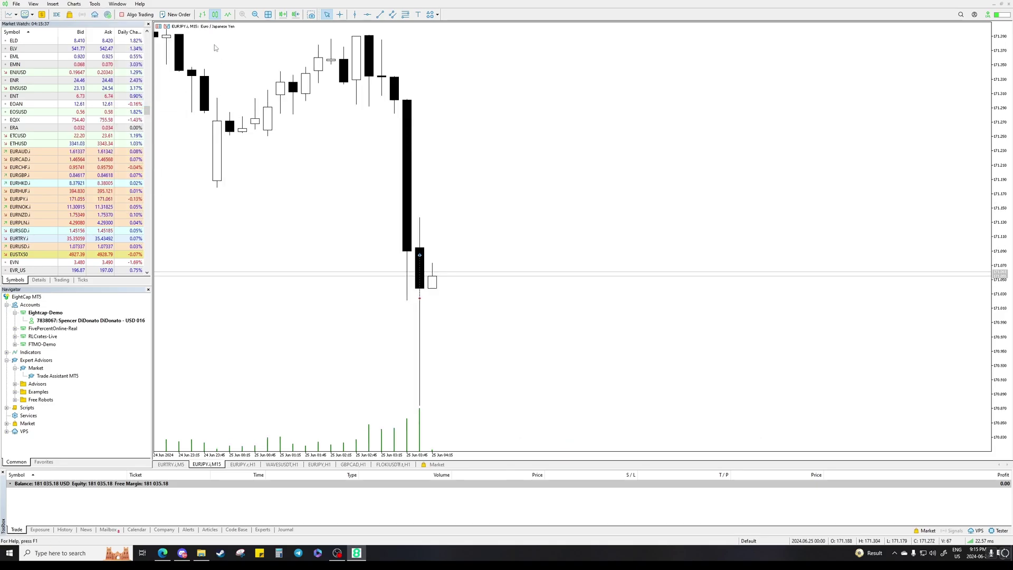
Zoom the EURJPY M15 chart far out to view the longer price history and back in to individual candles.
{"action": "left_click", "coordinate": [256, 16]}
{"action": "left_click", "coordinate": [256, 16]}
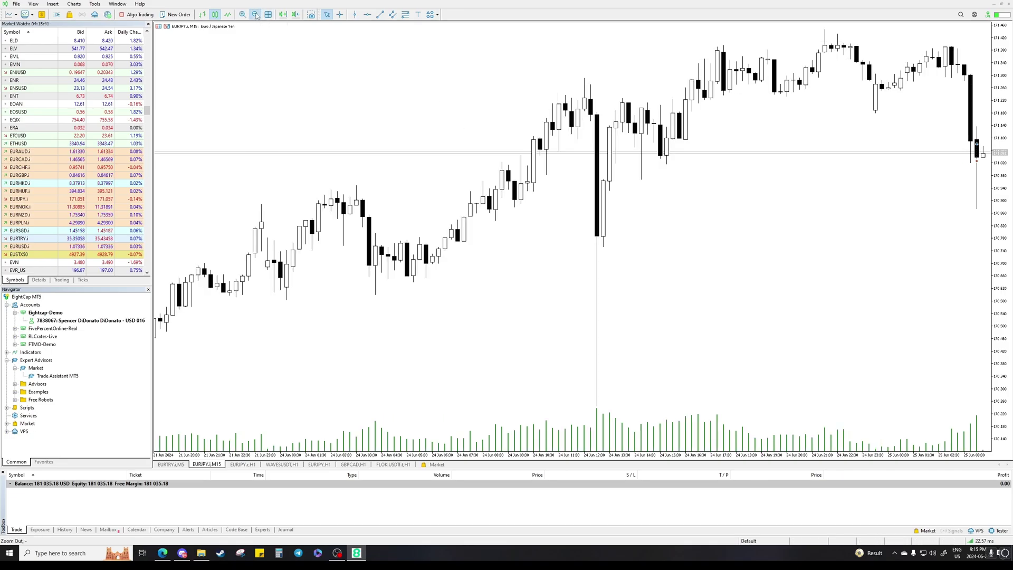
{"action": "left_click", "coordinate": [257, 16]}
{"action": "left_click", "coordinate": [257, 16]}
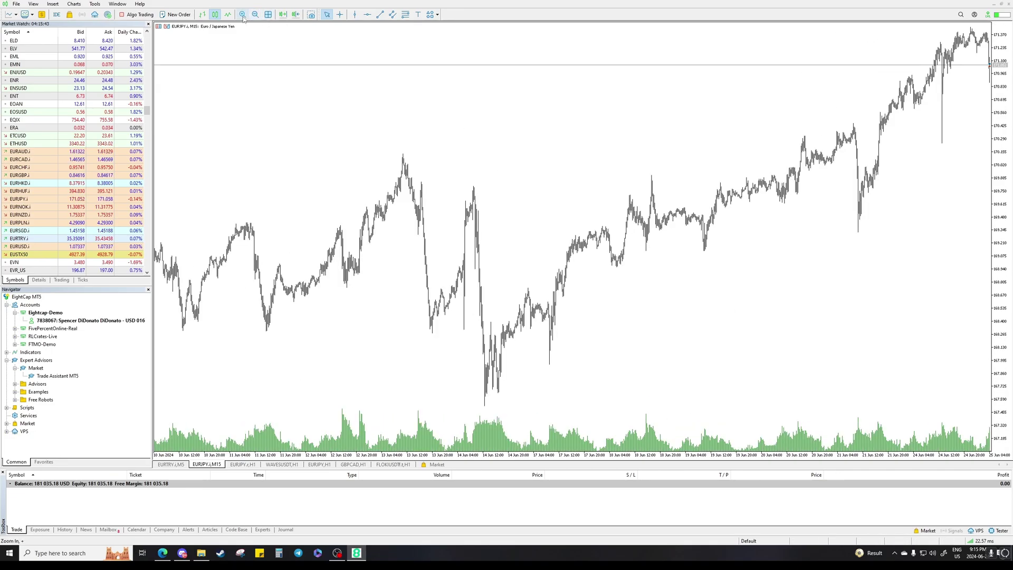
{"action": "left_click", "coordinate": [242, 16]}
{"action": "left_click", "coordinate": [243, 15]}
{"action": "left_click", "coordinate": [243, 16]}
{"action": "left_click", "coordinate": [243, 16]}
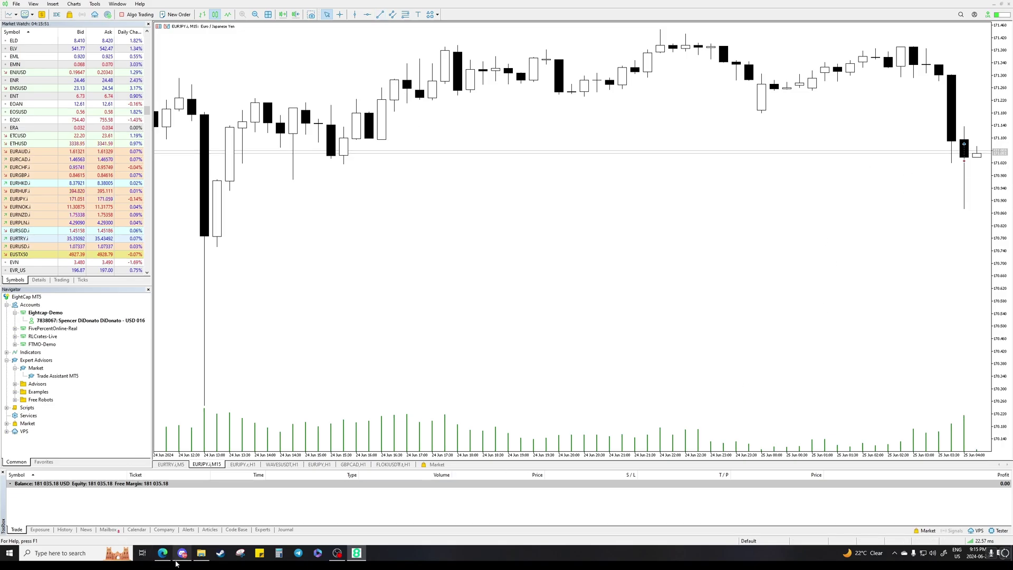
Check the EURJPY 5-minute chart in TradingView, and return to MetaTrader 5 to browse the Market Watch symbols.
{"action": "left_click", "coordinate": [356, 563]}
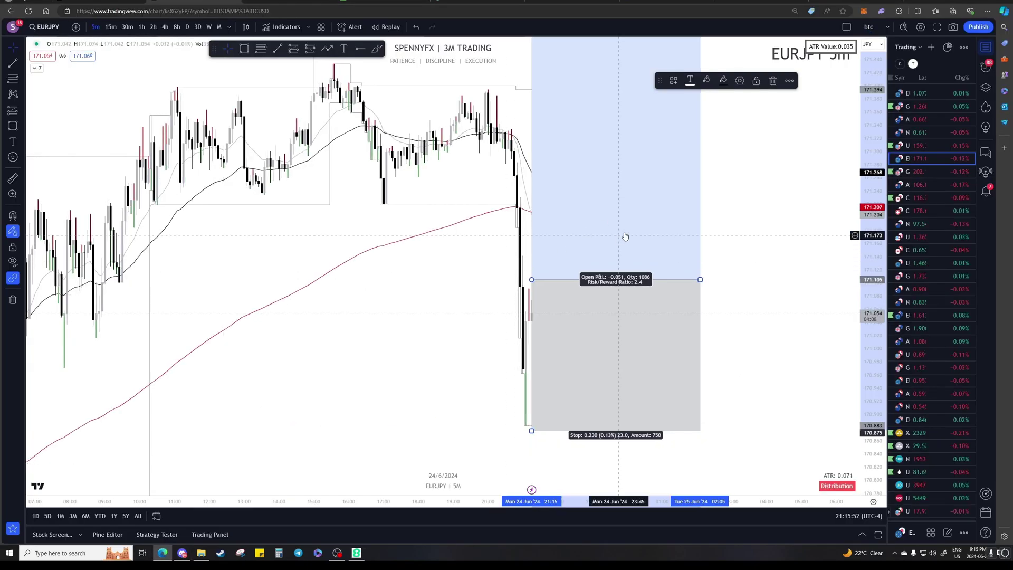
{"action": "left_click", "coordinate": [356, 562]}
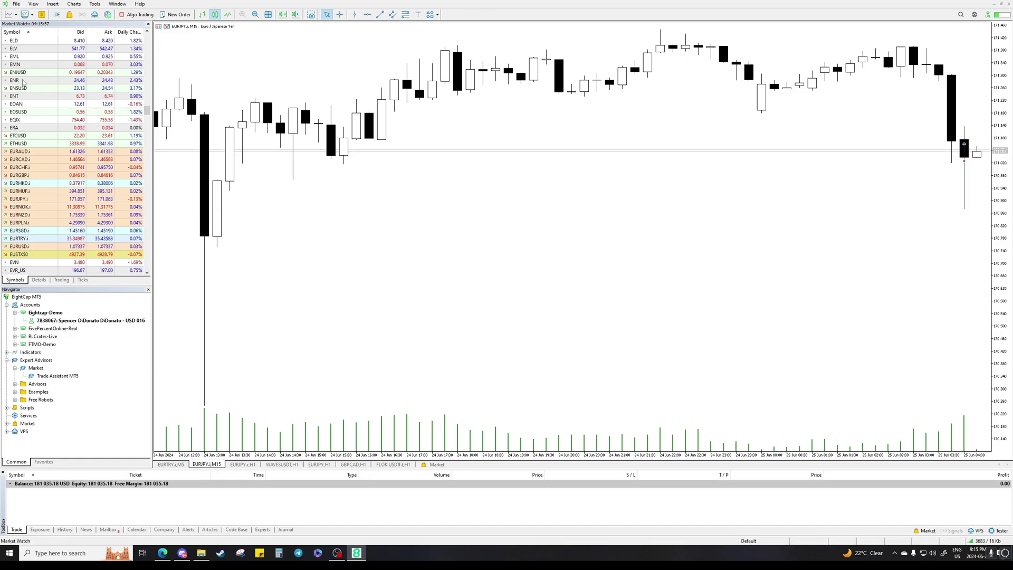
{"action": "scroll", "coordinate": [82, 165], "scroll_direction": "down", "scroll_amount": 3}
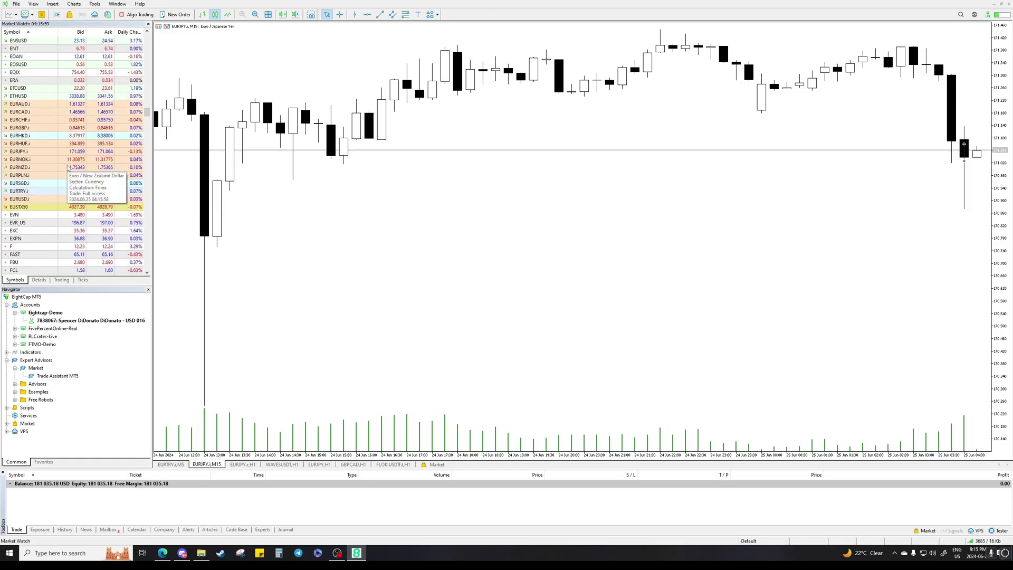